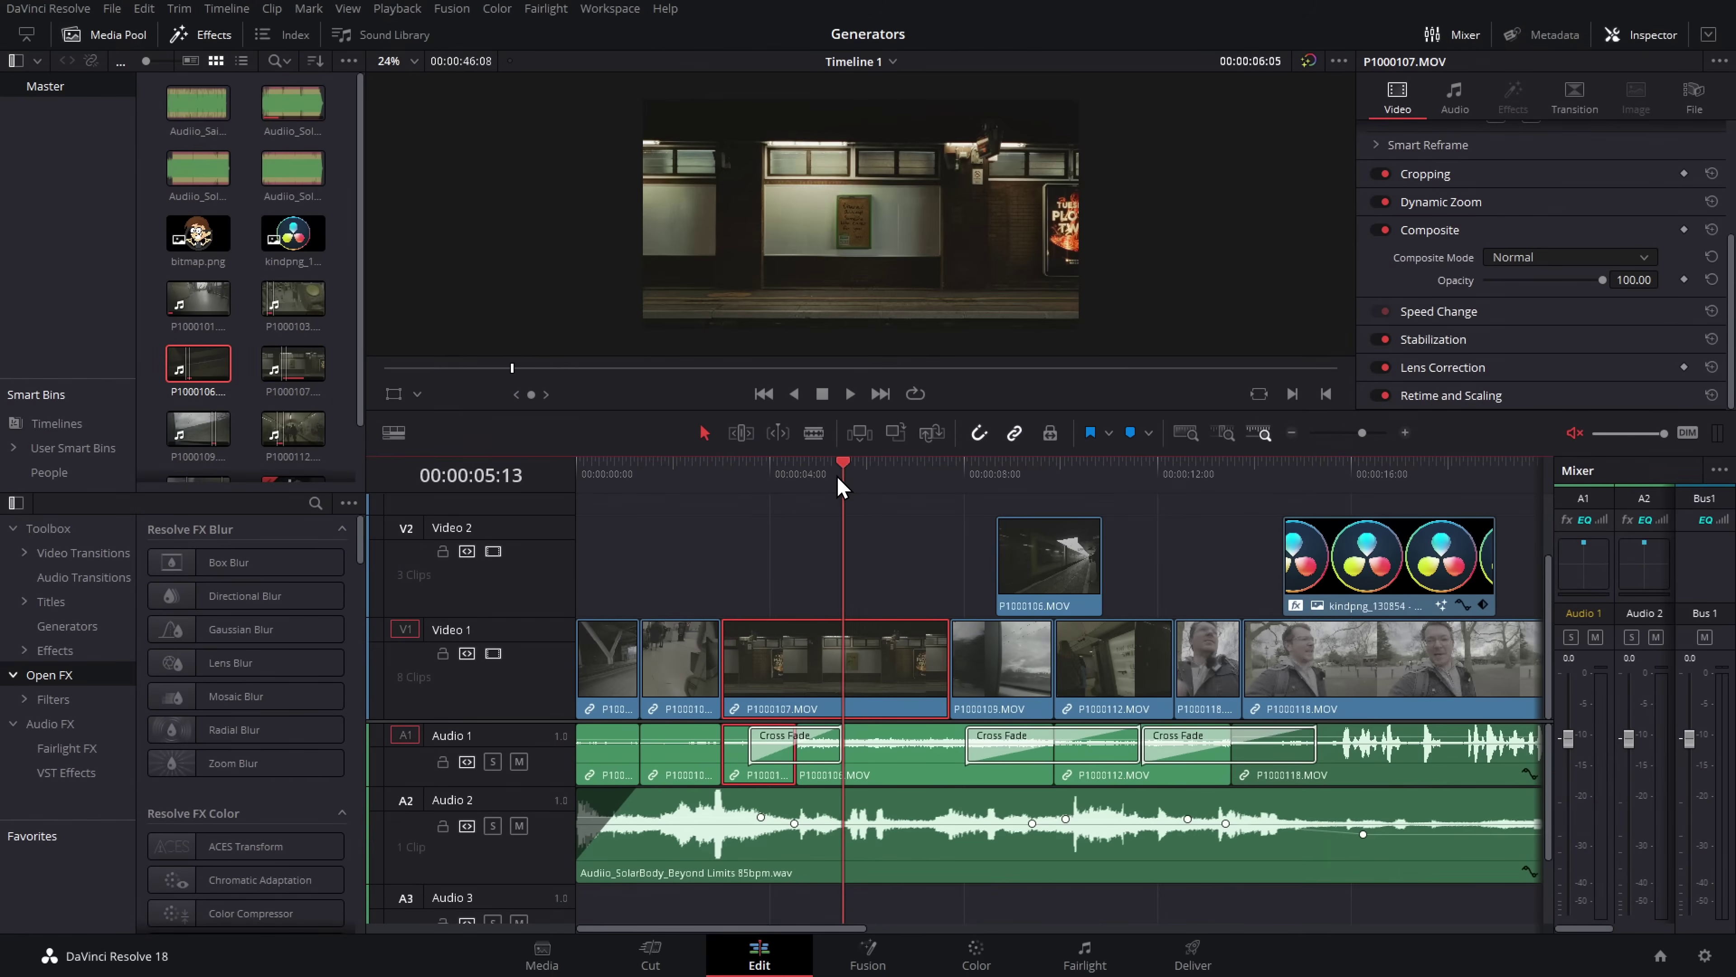
Ctrl-drag P1000106.MOV from Video 2 down over the end of P1000107.MOV on Video 1.
key(space)
key(space)
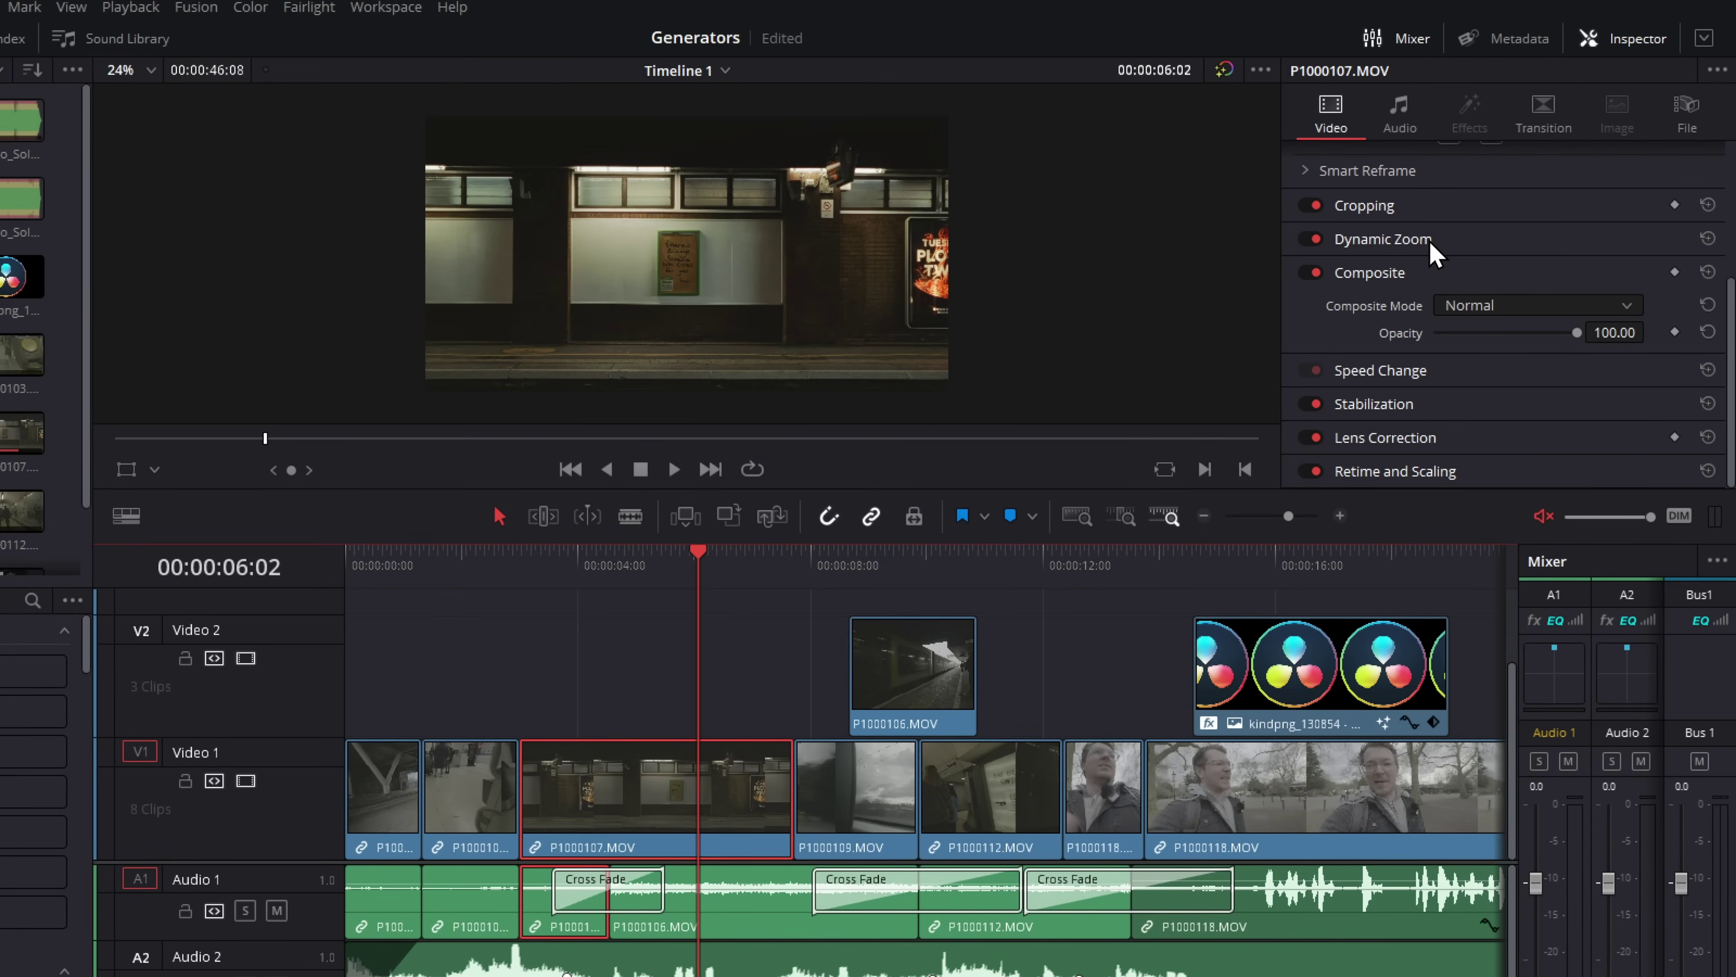
click(891, 684)
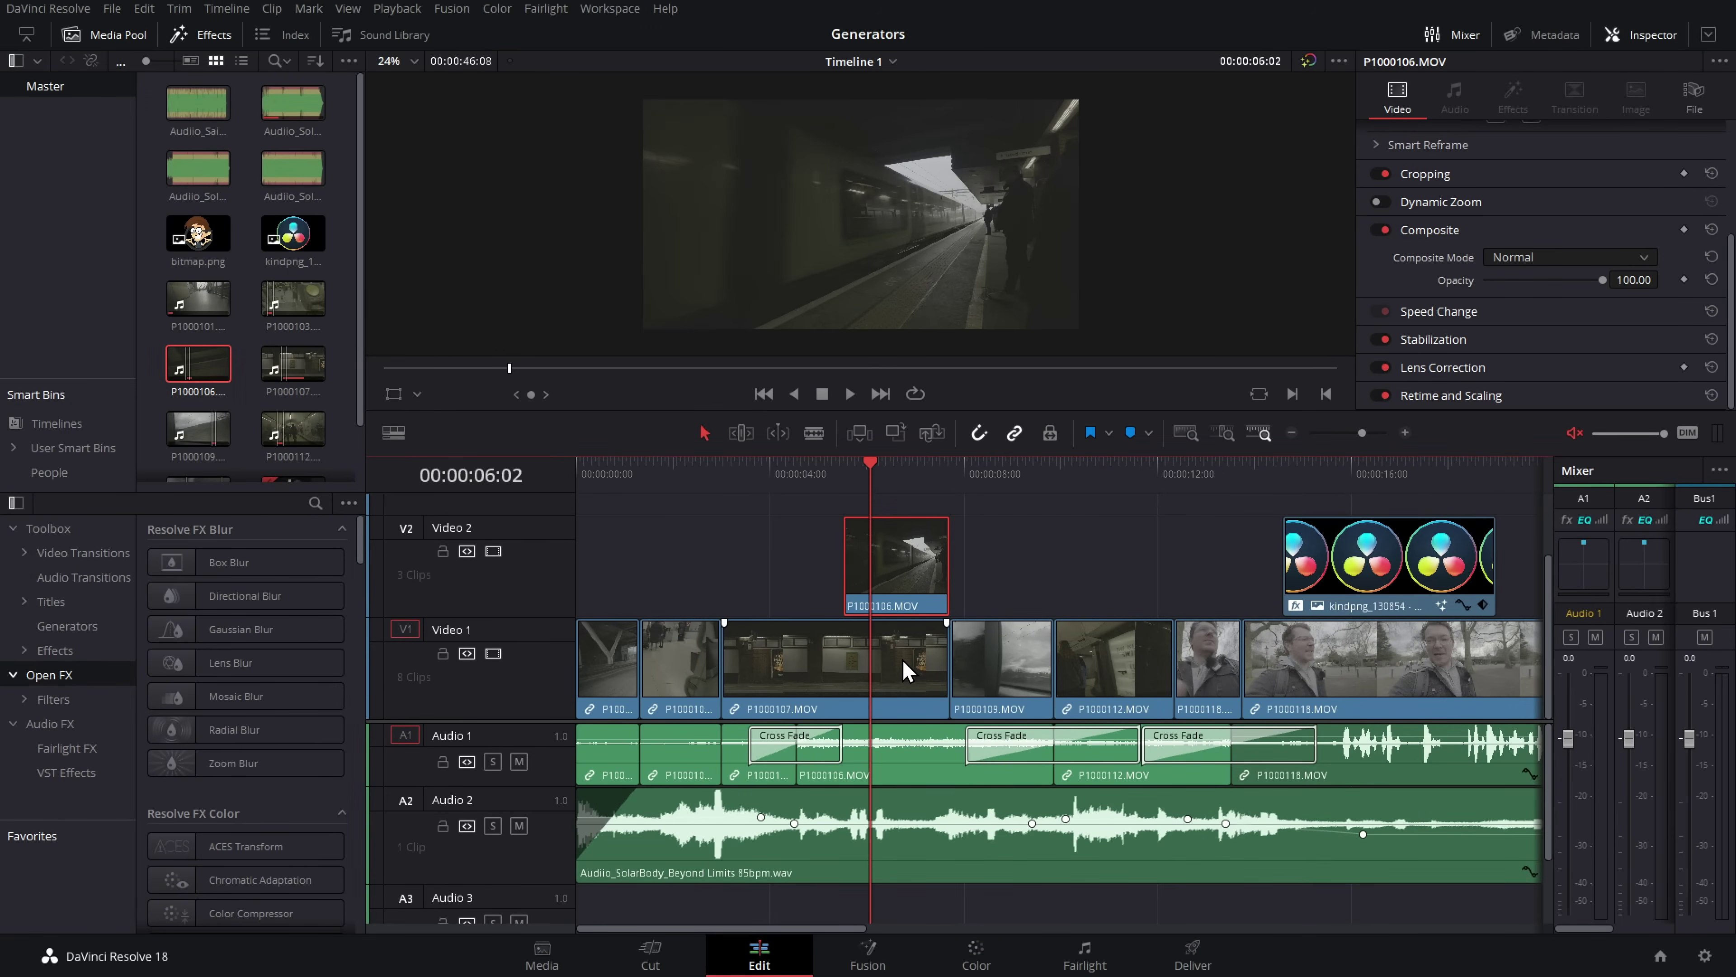
click(903, 660)
click(905, 567)
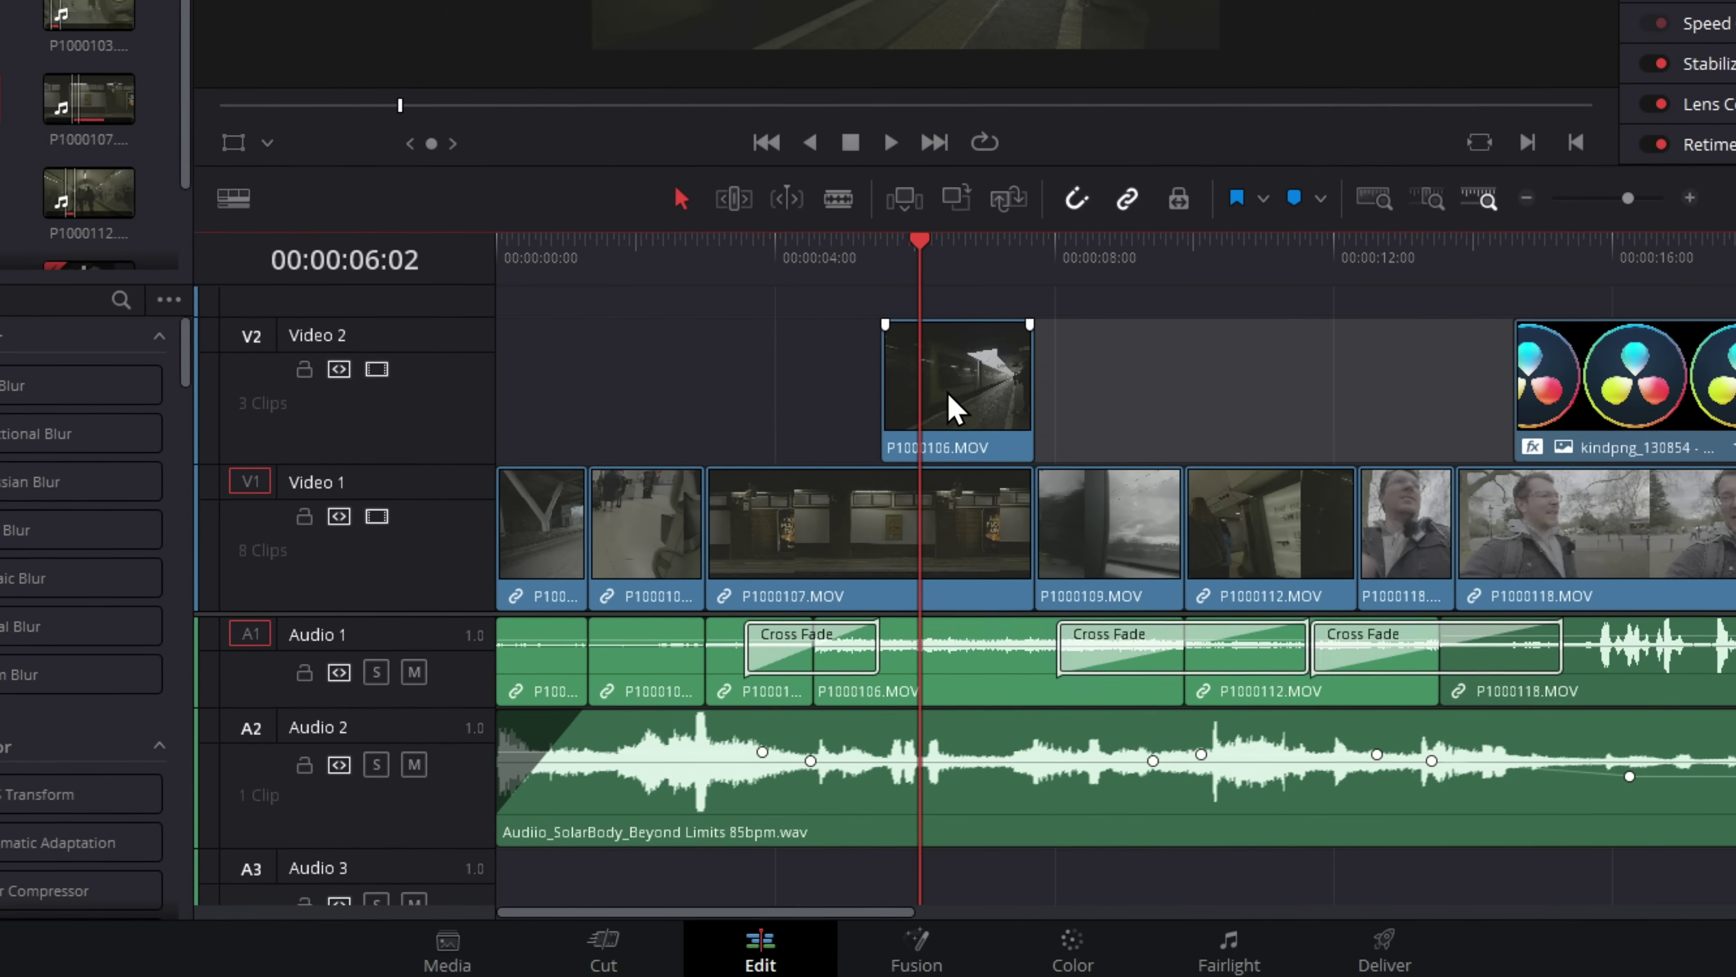
drag(909, 502, 913, 531)
drag(945, 443, 949, 512)
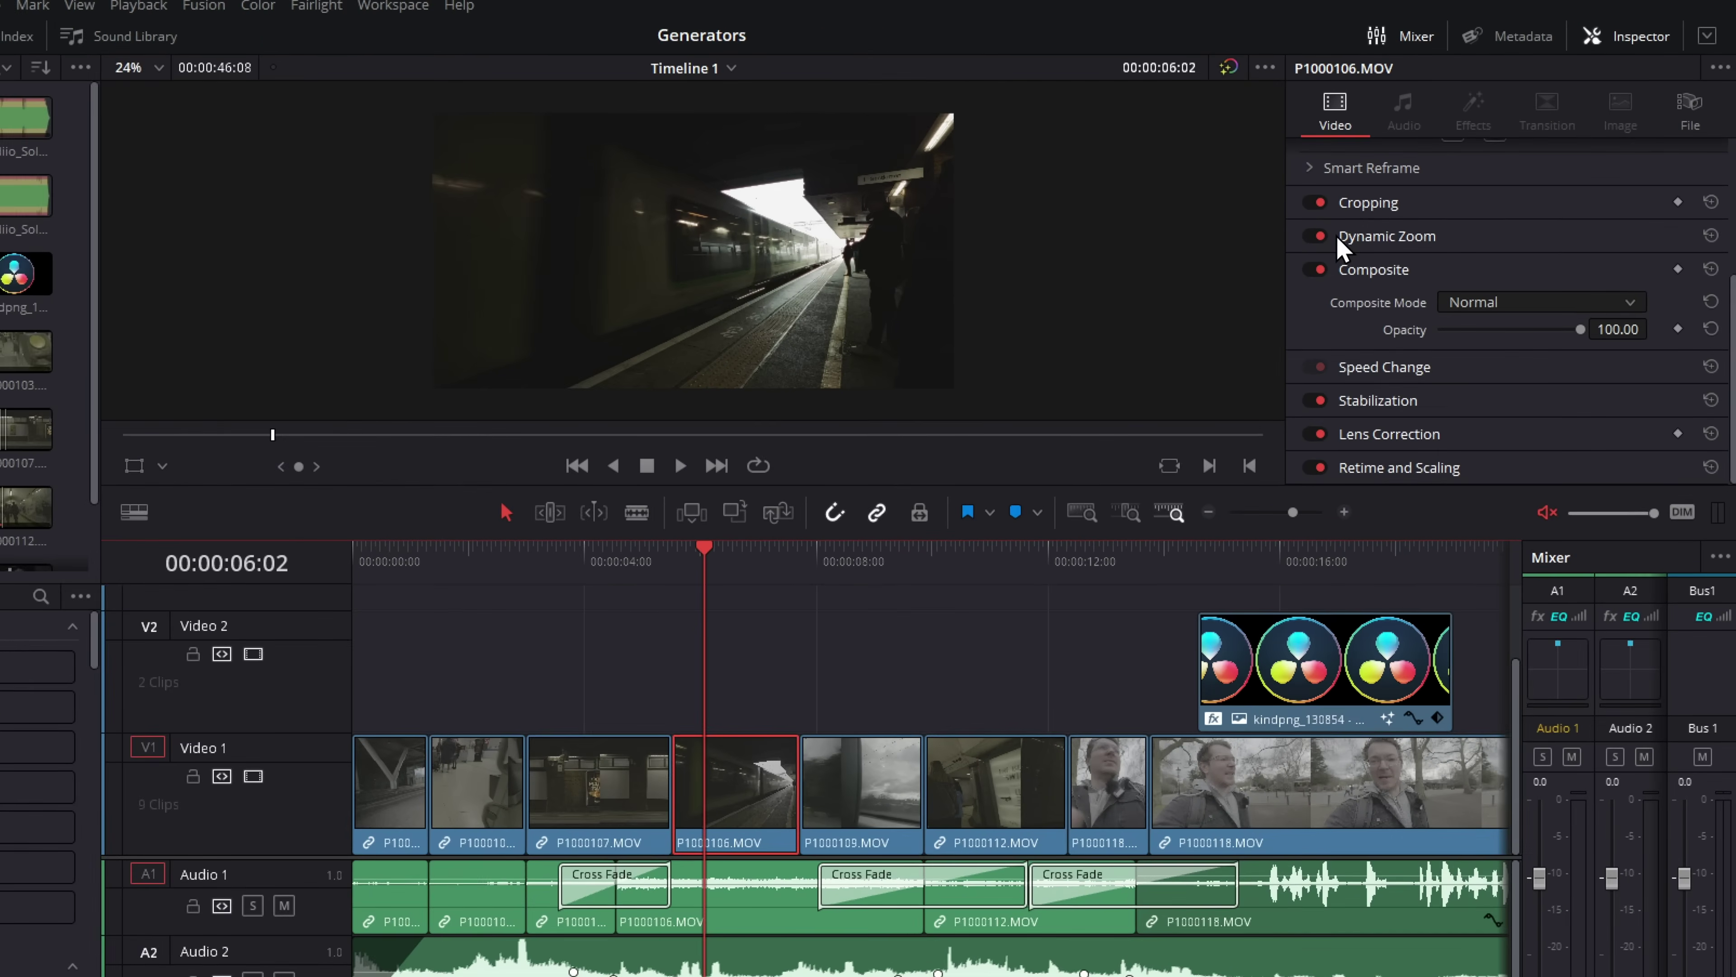
Switch to the Color page and select the nodes in P1000106's grade.
key(shift+6)
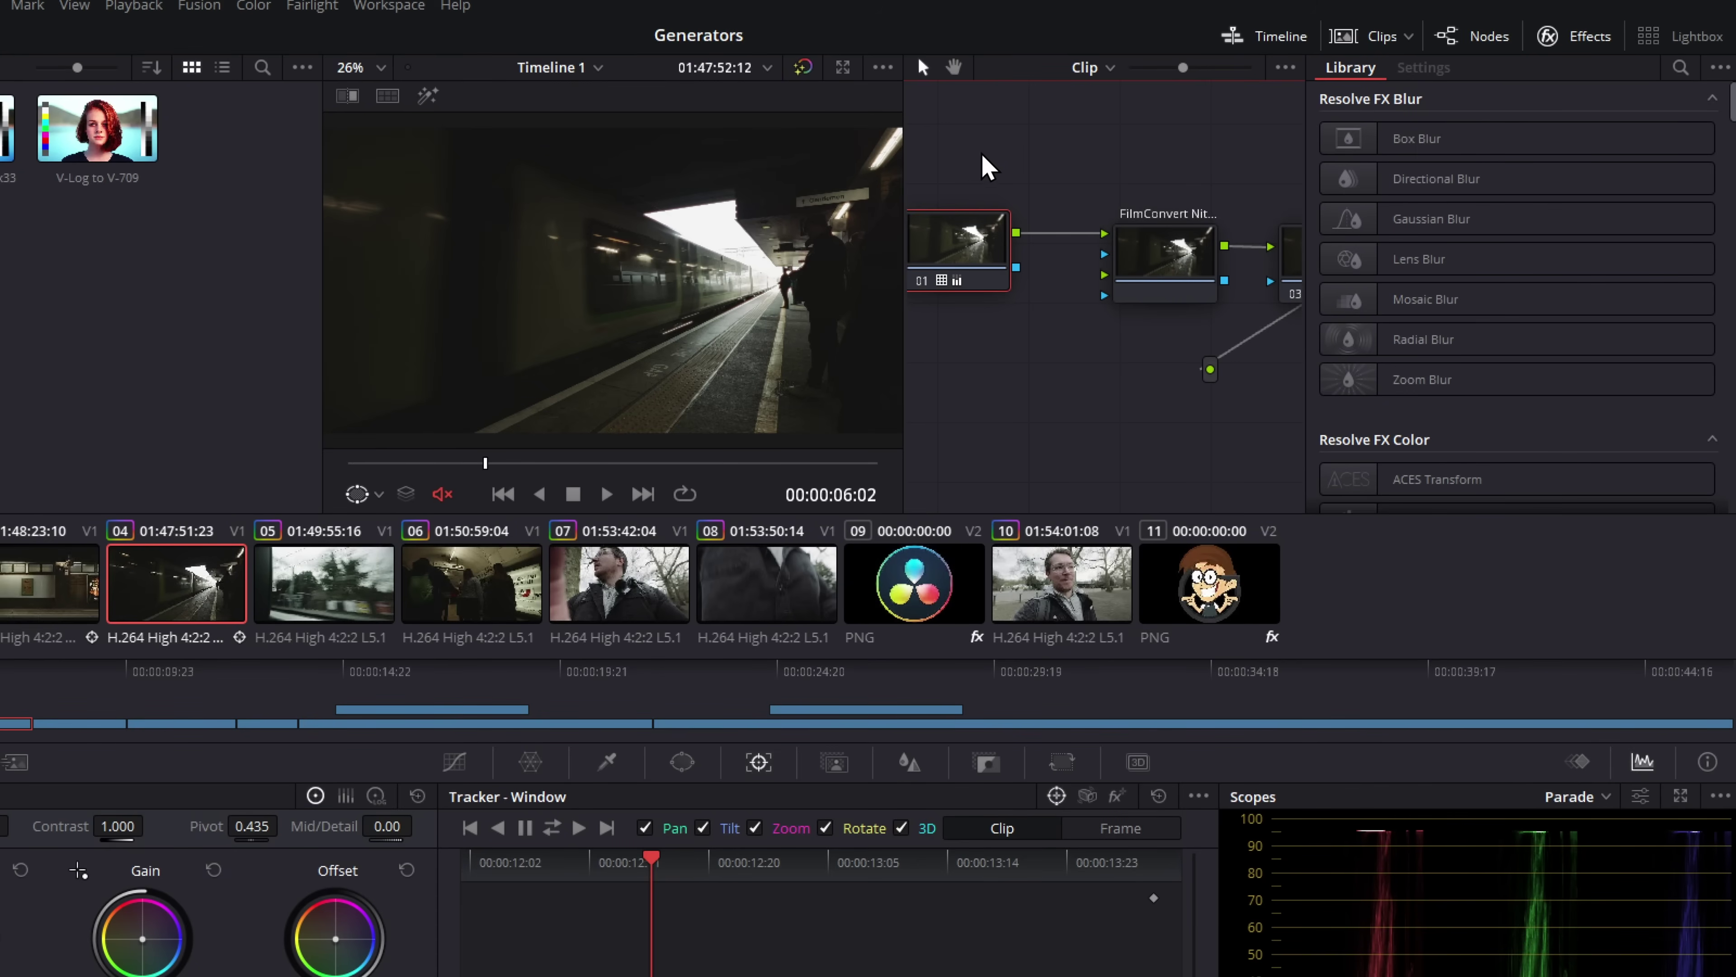
drag(970, 147, 1298, 384)
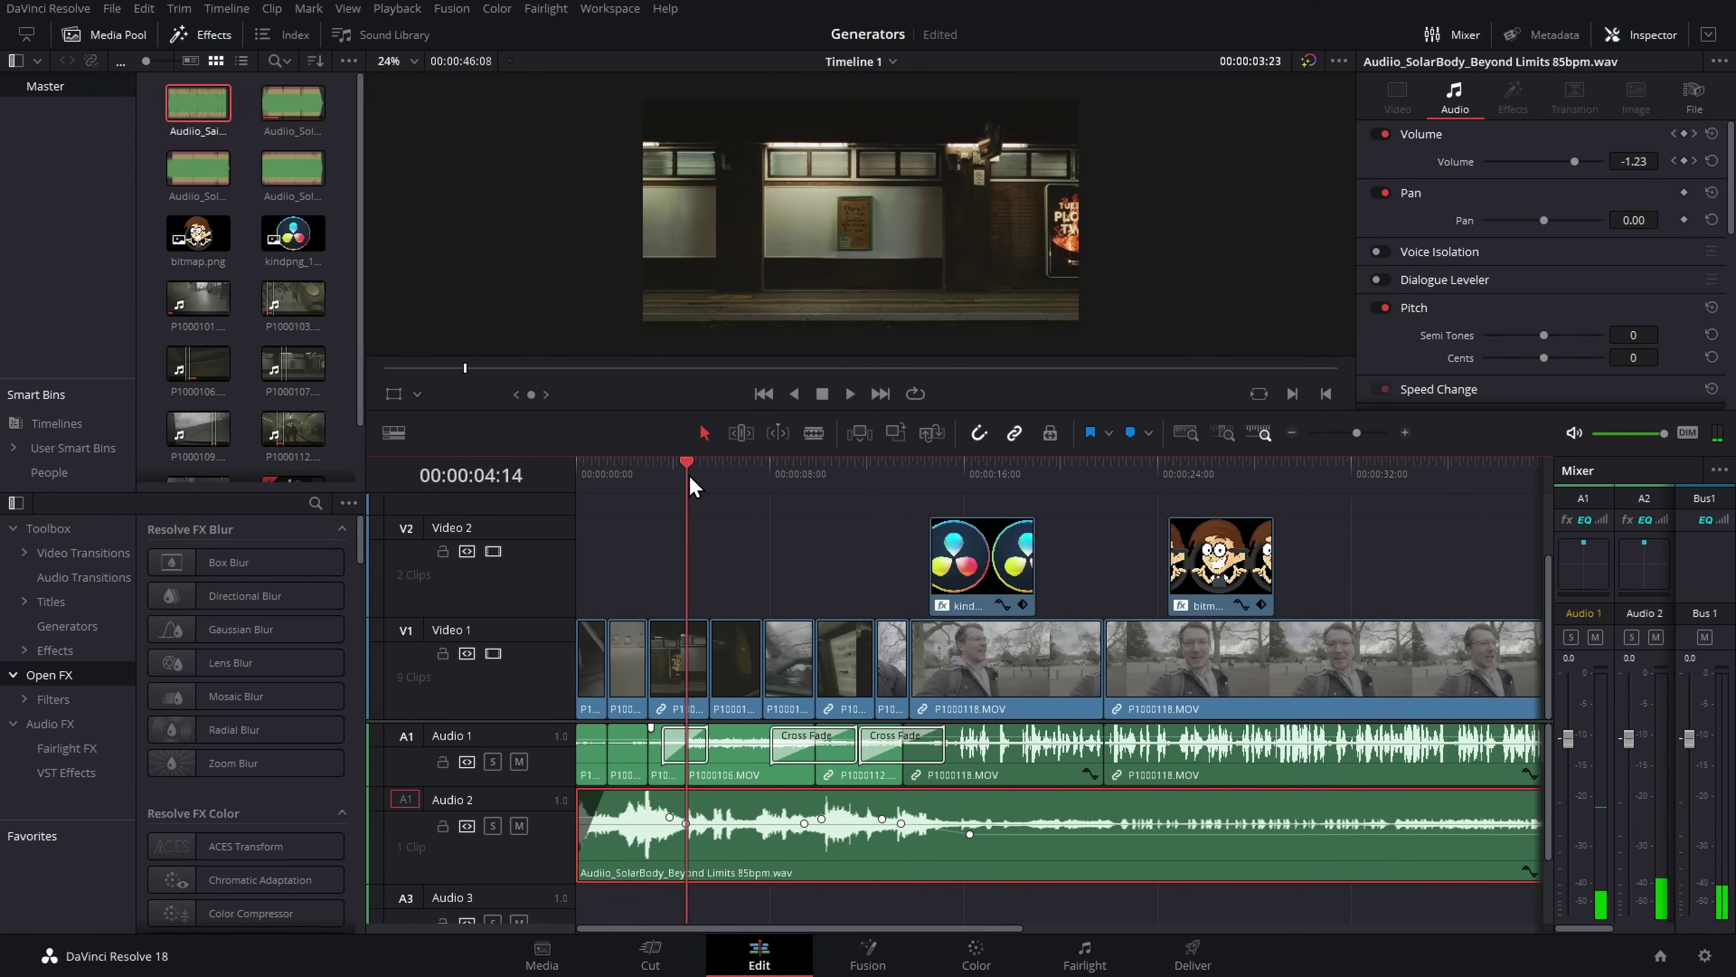
Return to the timeline start and Replace-edit the Audio 2 music with LazySunday using F11.
key(Home)
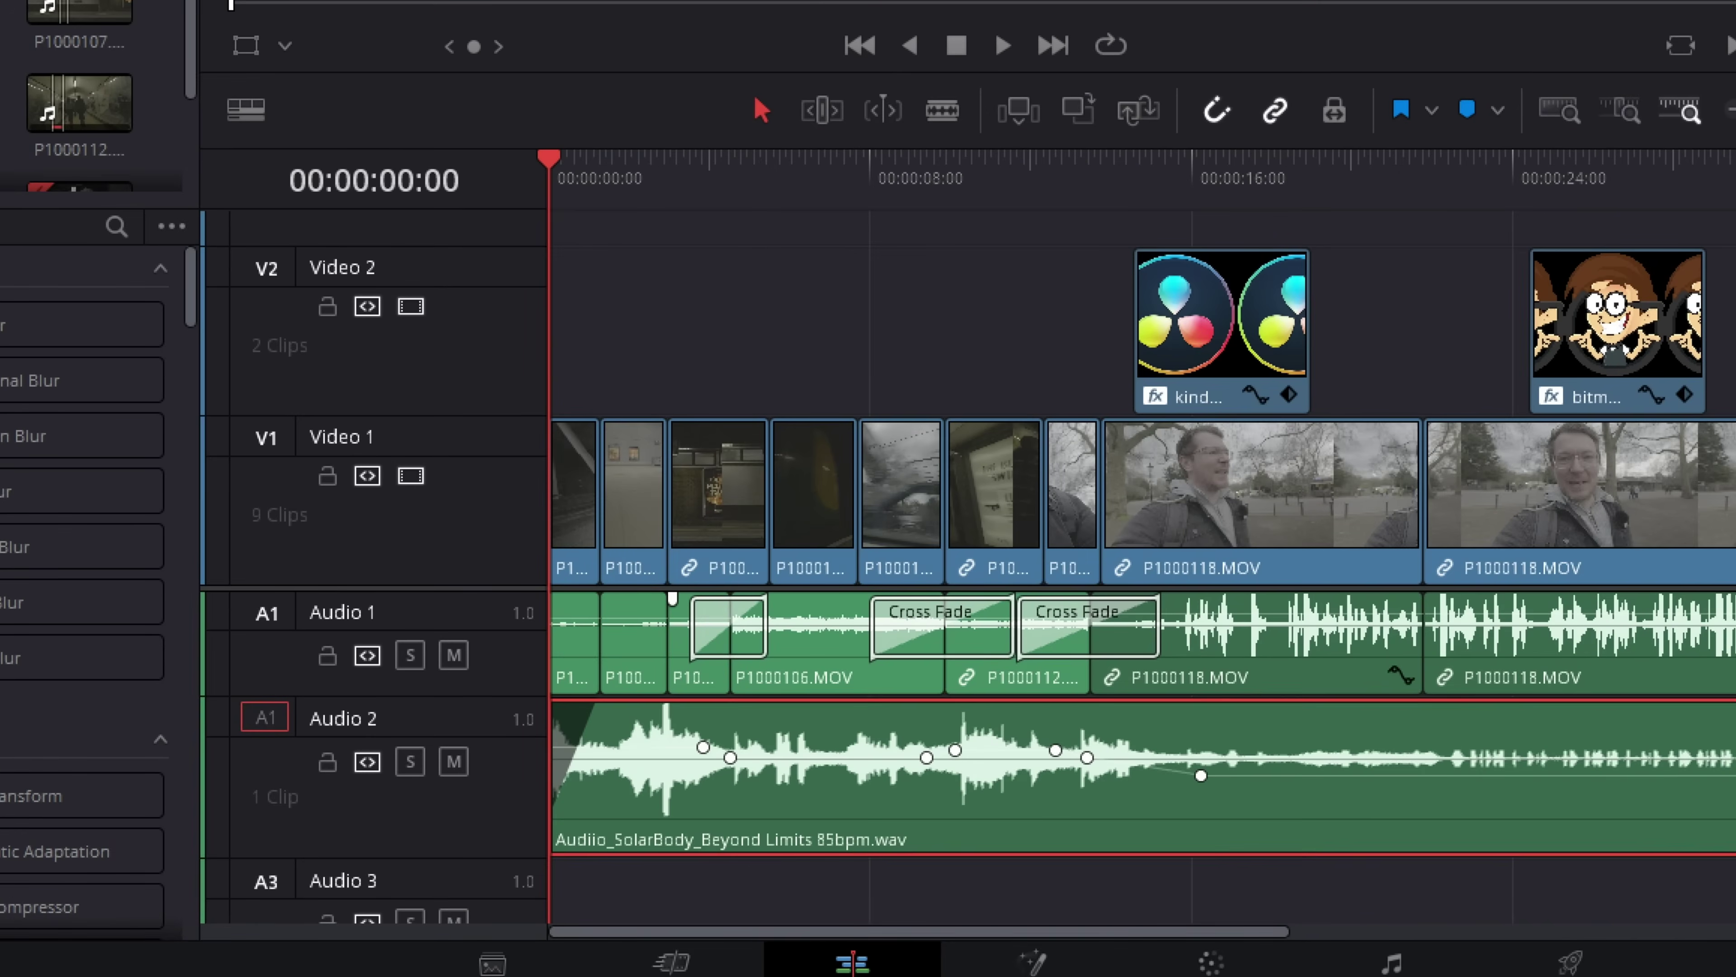
key(F11)
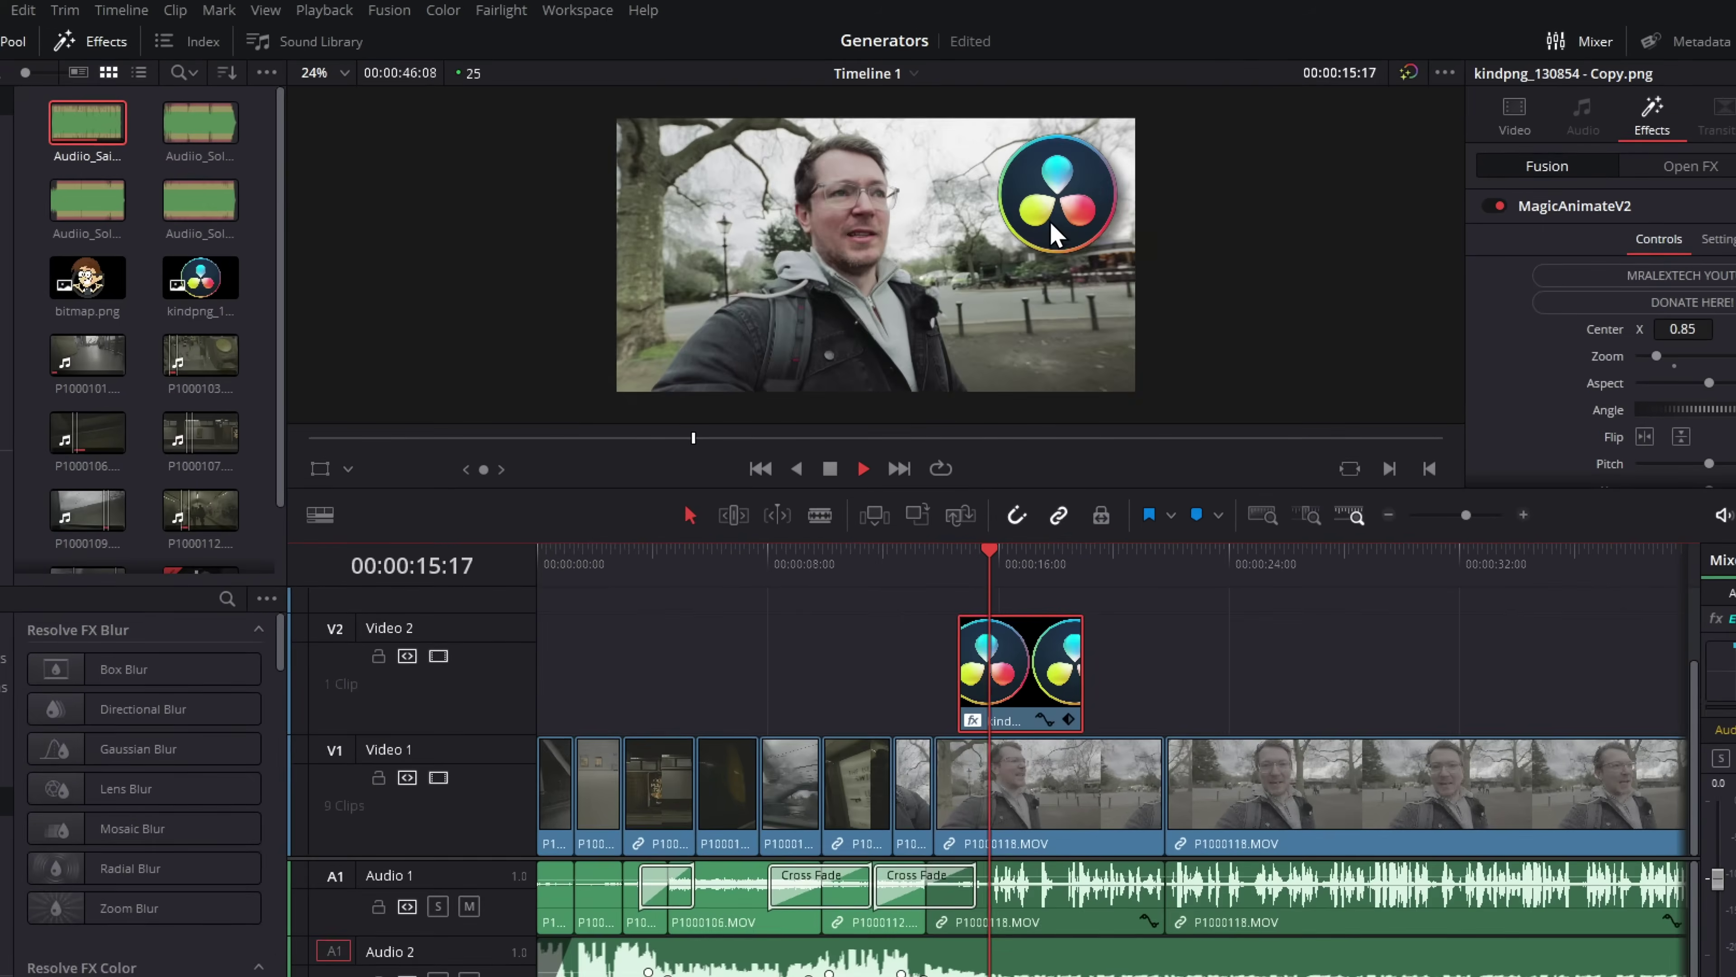
Play through the overlay section and select the bitmap.png overlay on Video 2.
key(space)
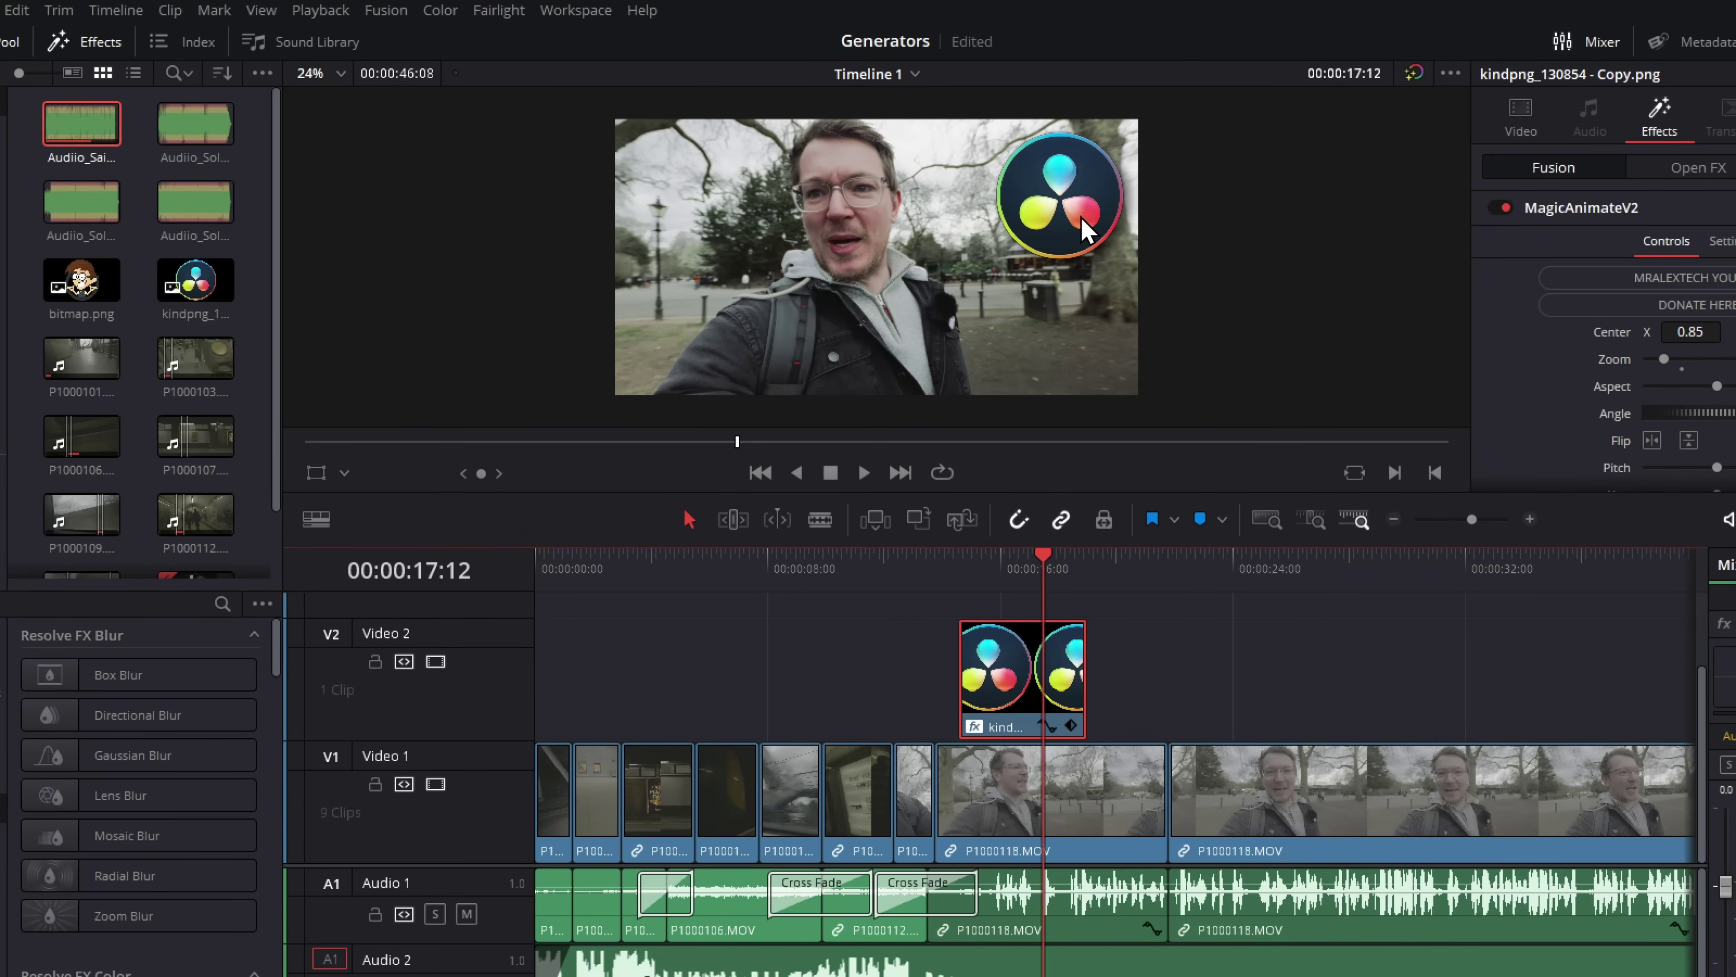
key(space)
key(space)
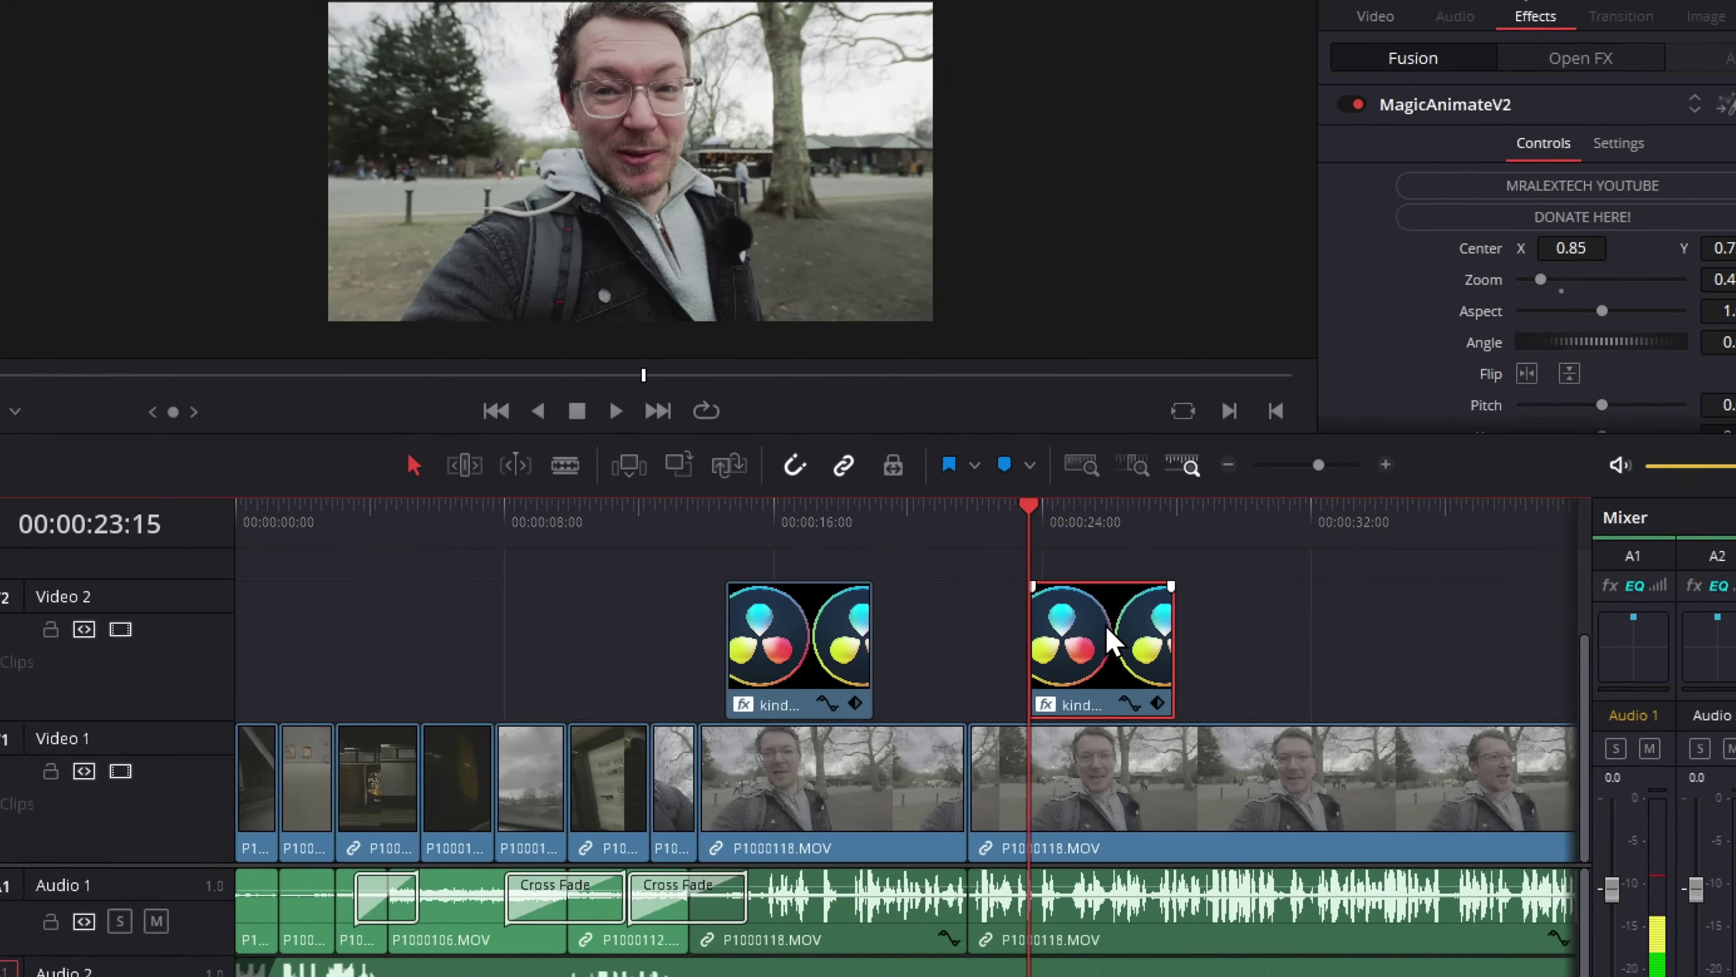
click(1146, 501)
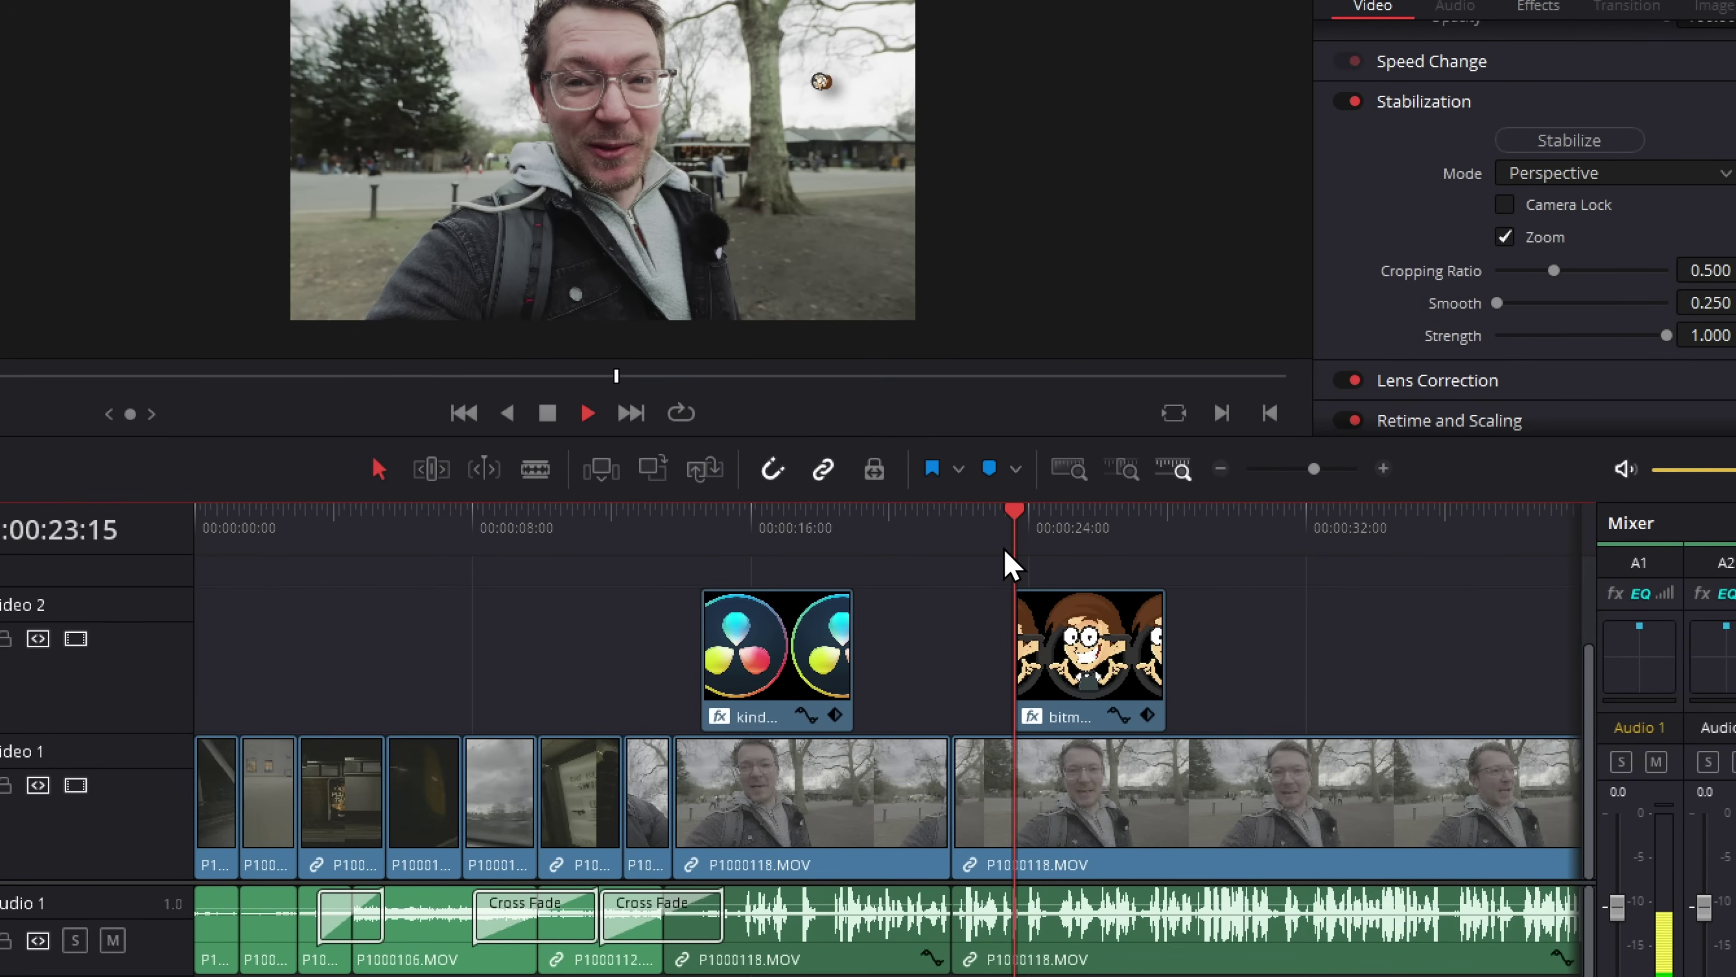
click(1079, 653)
key(space)
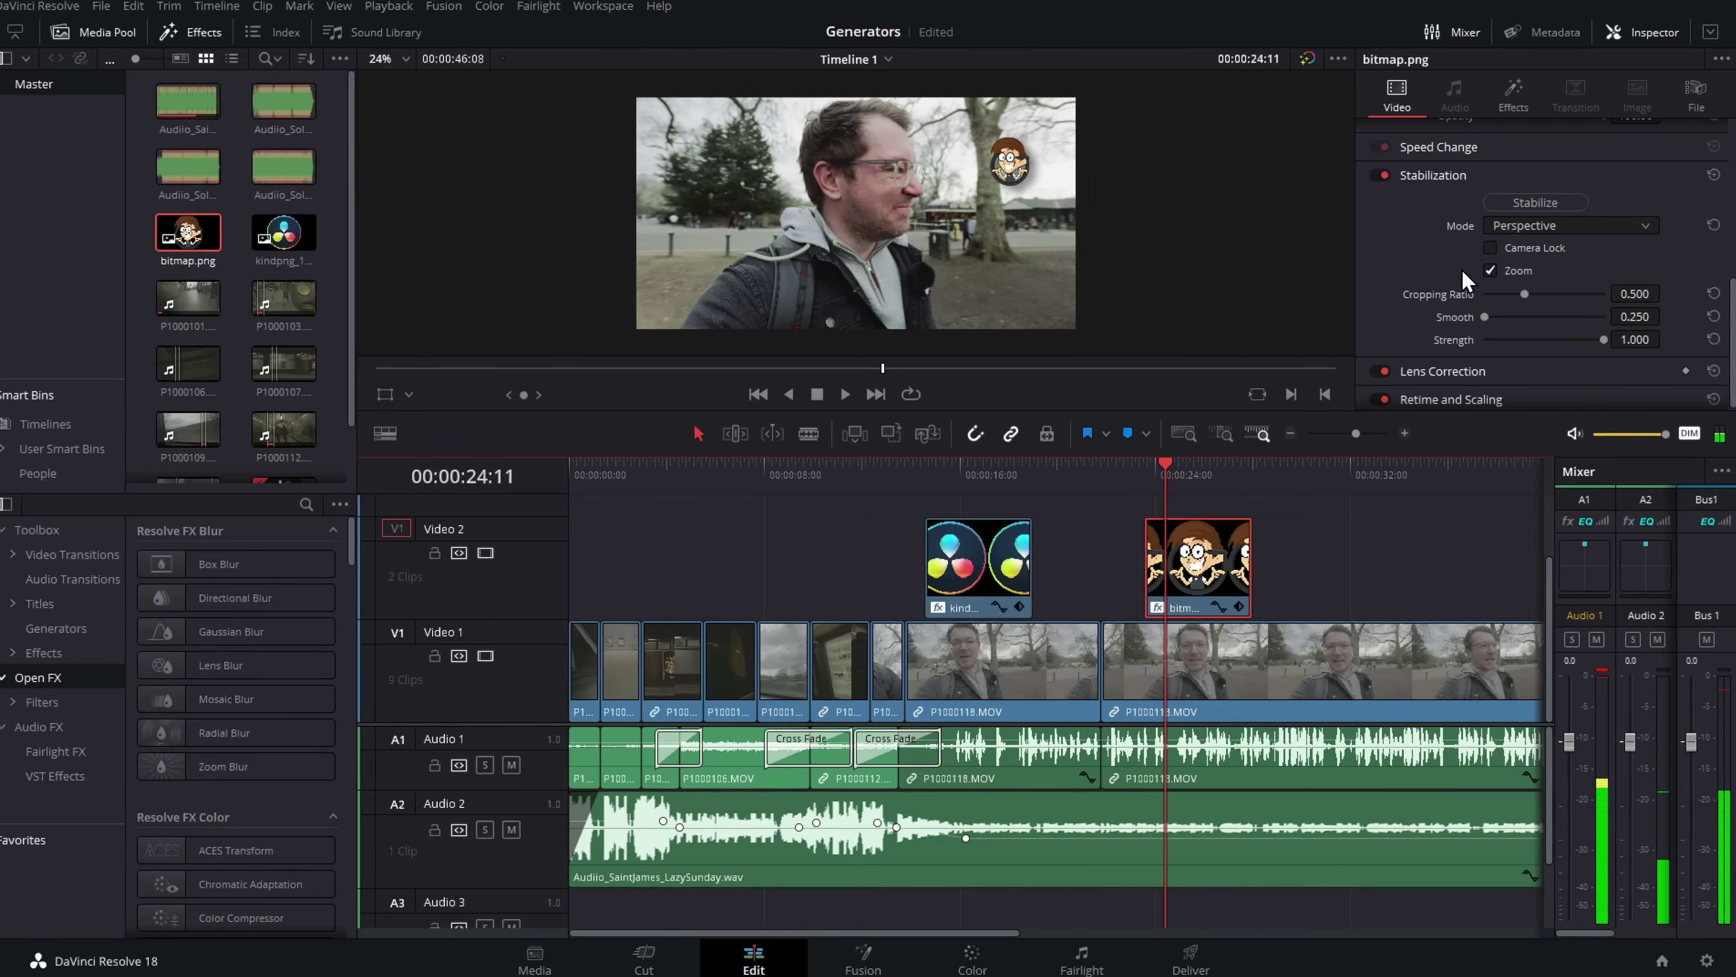
scroll(1477, 225, up, 5)
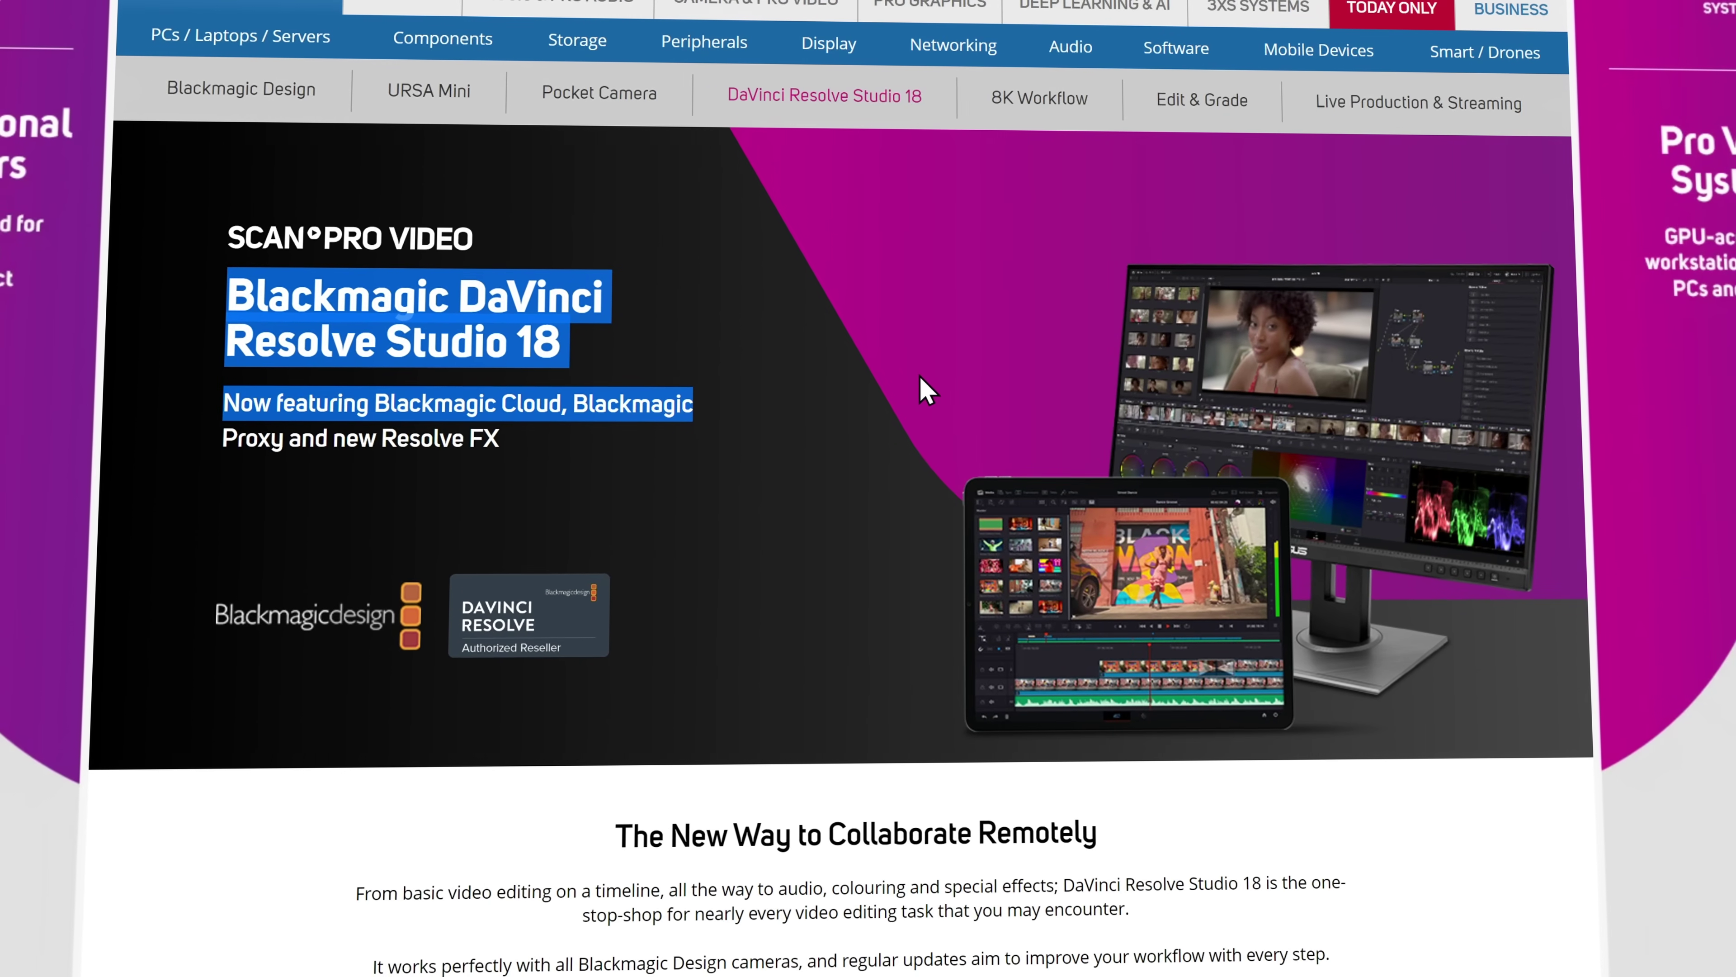
Highlight the Introducing NVIDIA headline on the Scan Pro Video page.
click(916, 402)
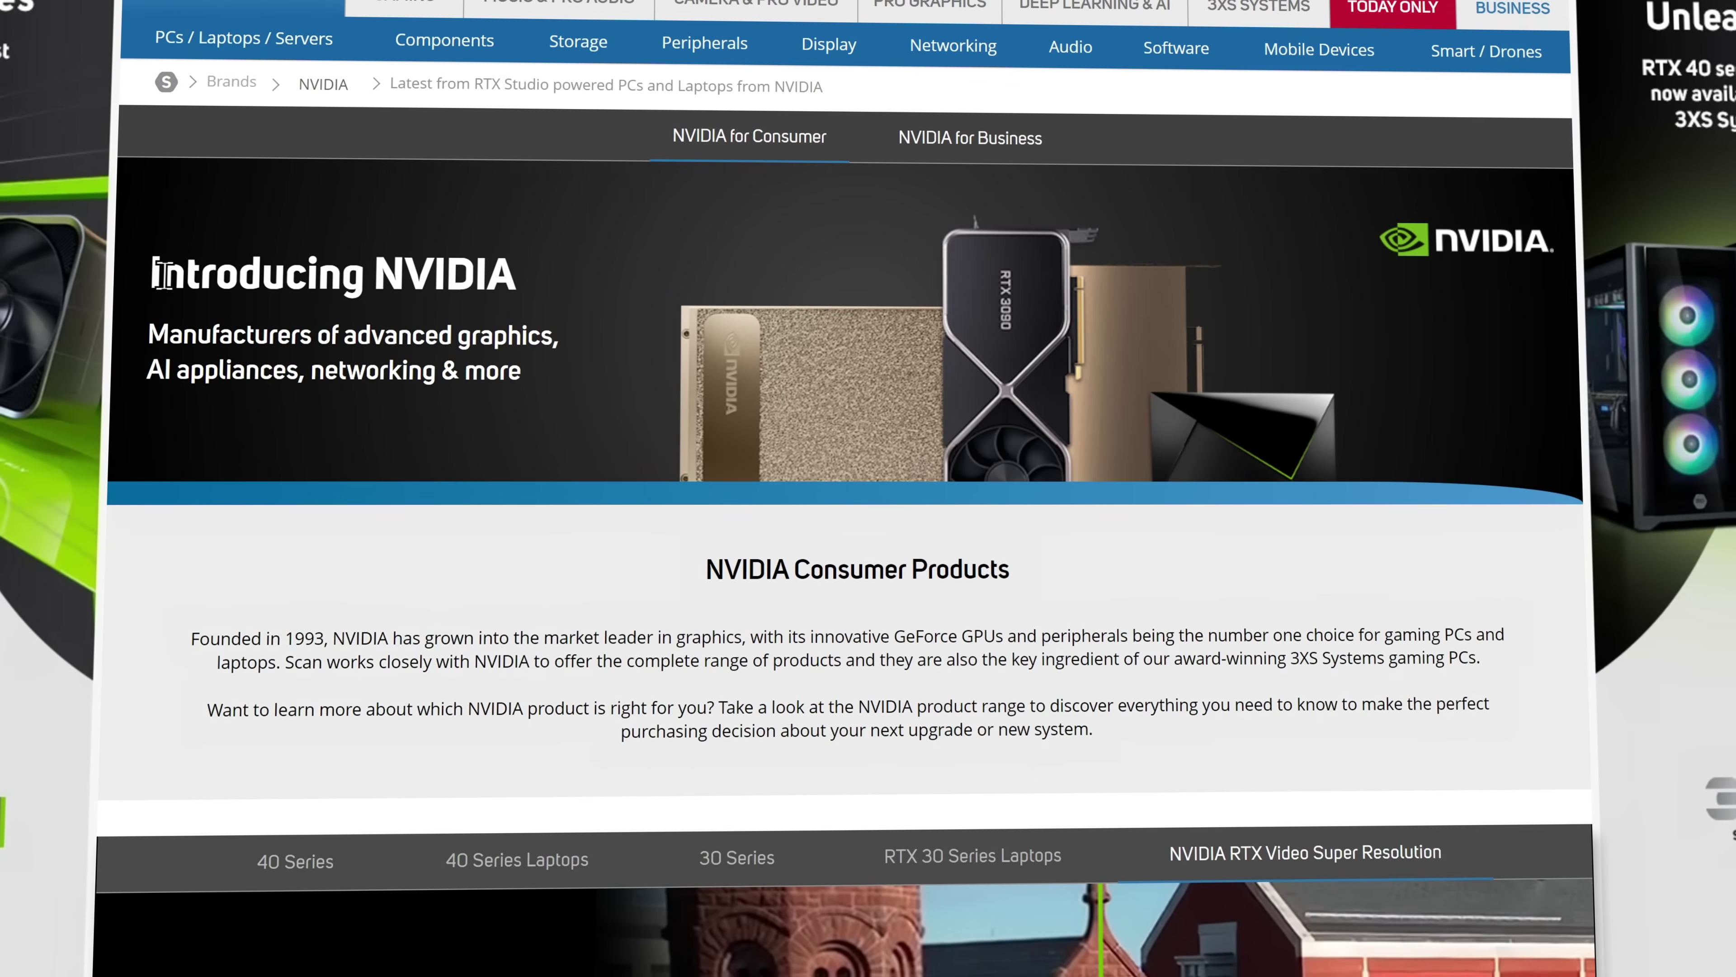
drag(152, 288, 519, 281)
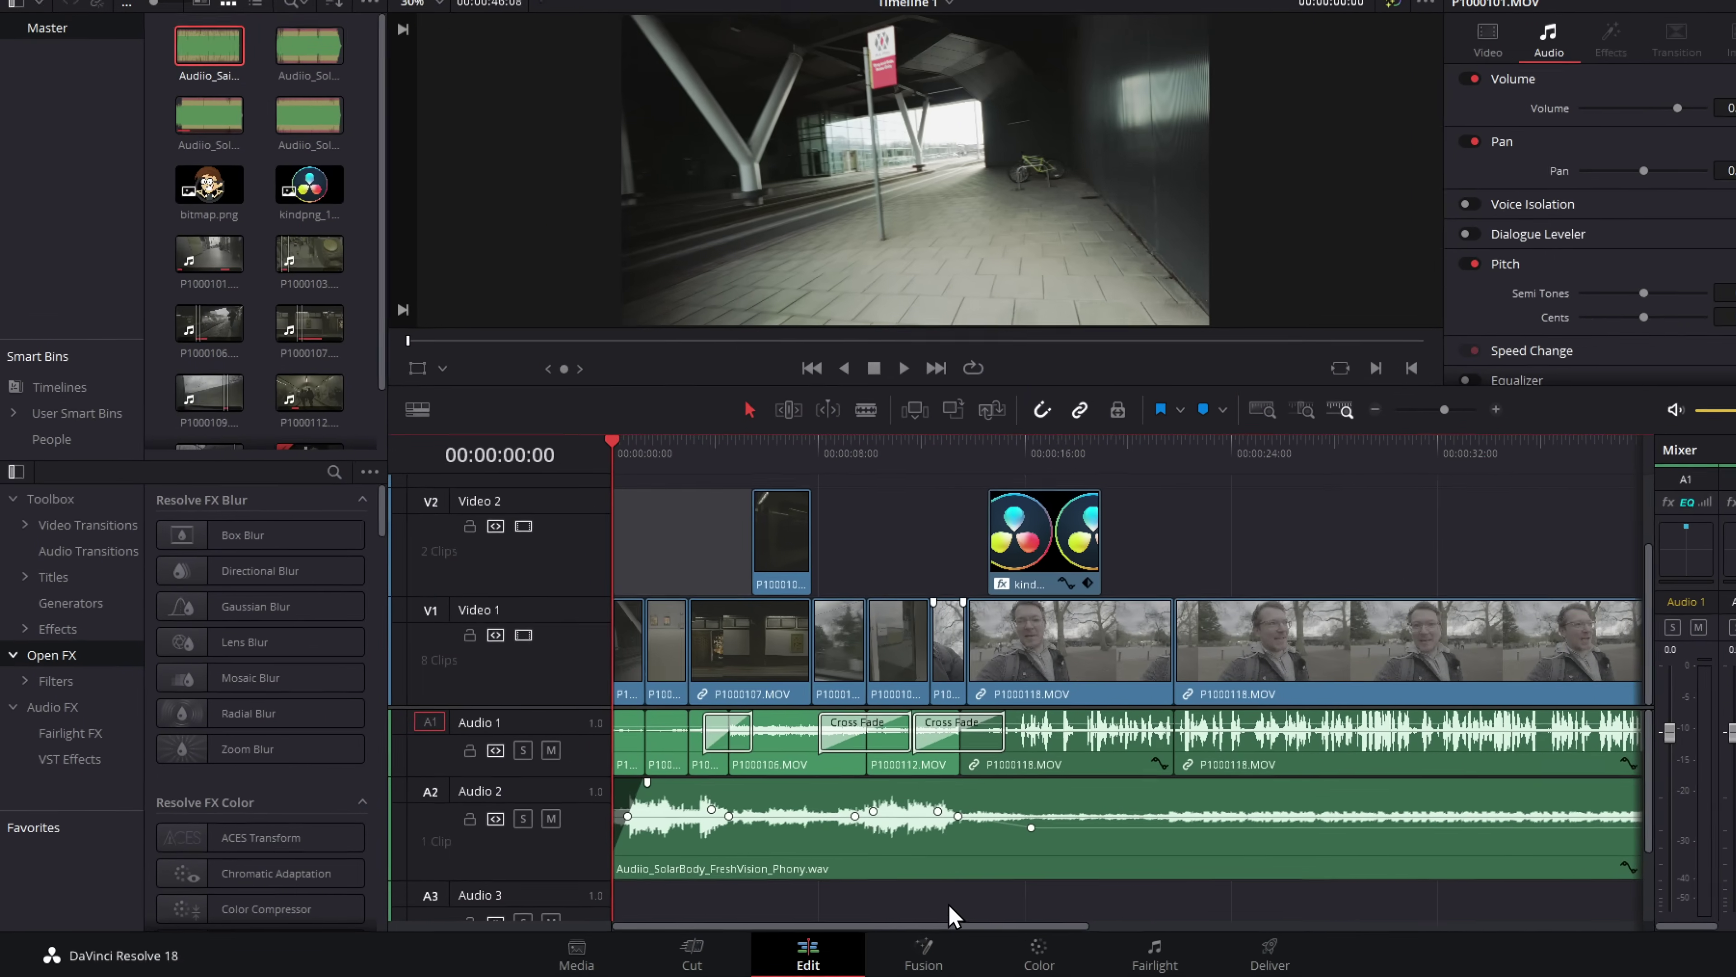
Select the Audio 2 music clip, scrub the timeline, and load LazySunday into the source viewer.
drag(894, 910, 620, 841)
drag(728, 777, 727, 777)
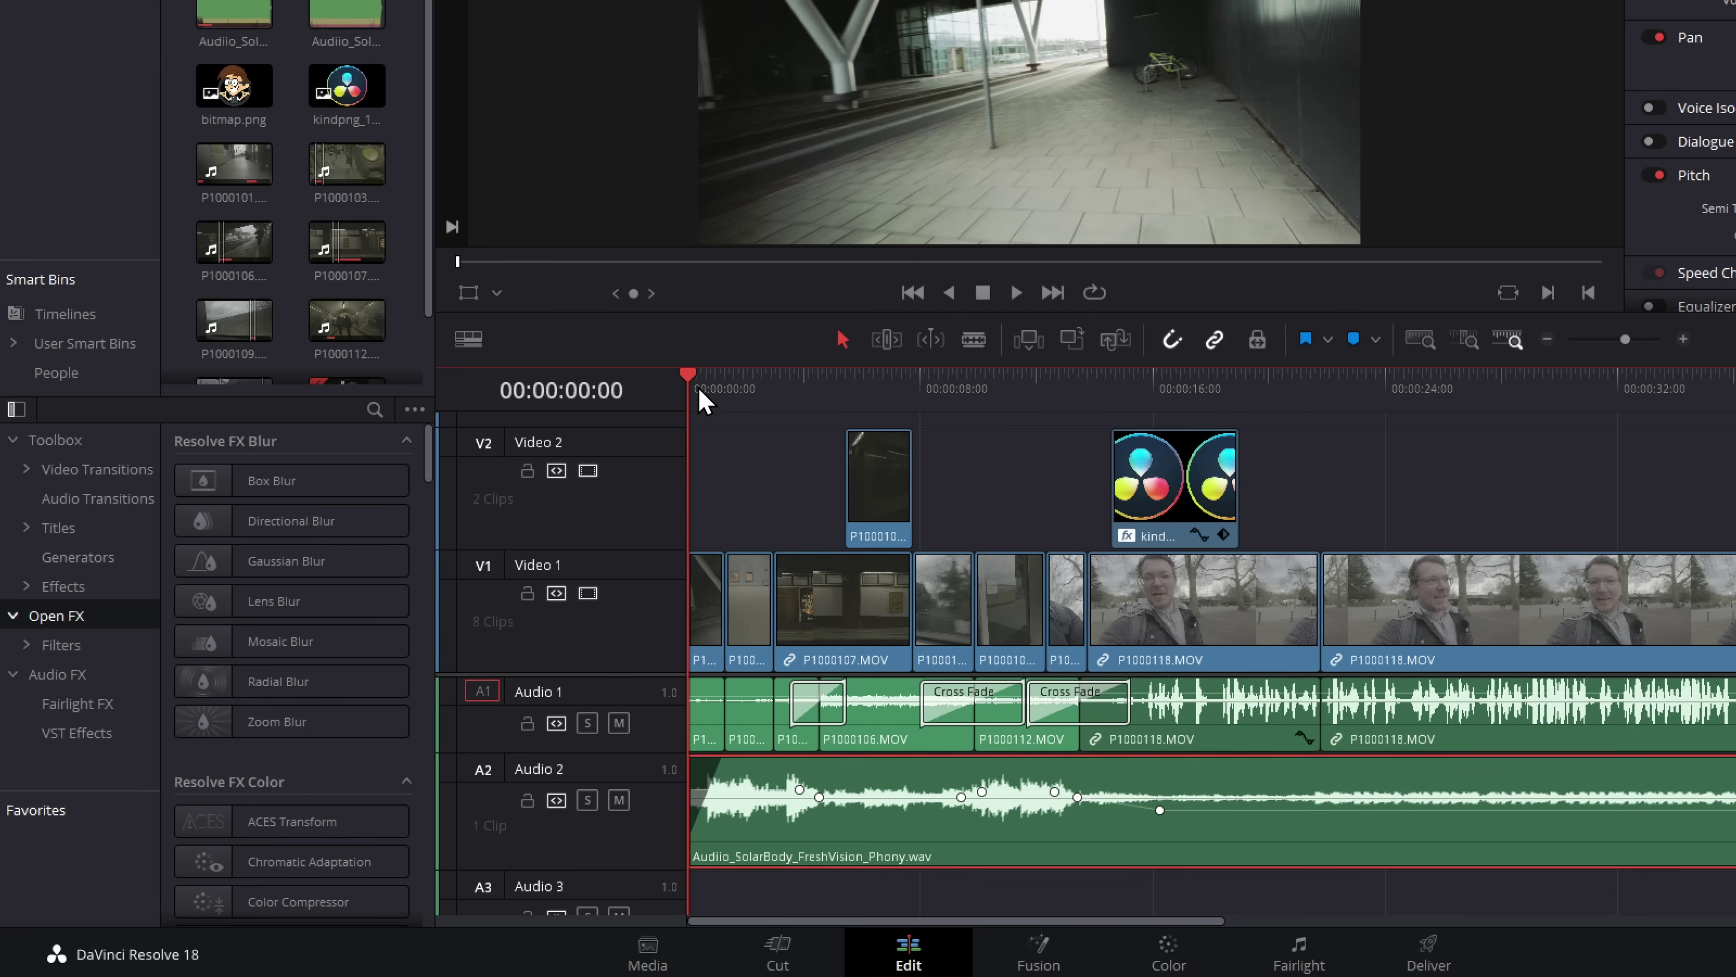
click(725, 388)
drag(744, 403, 678, 399)
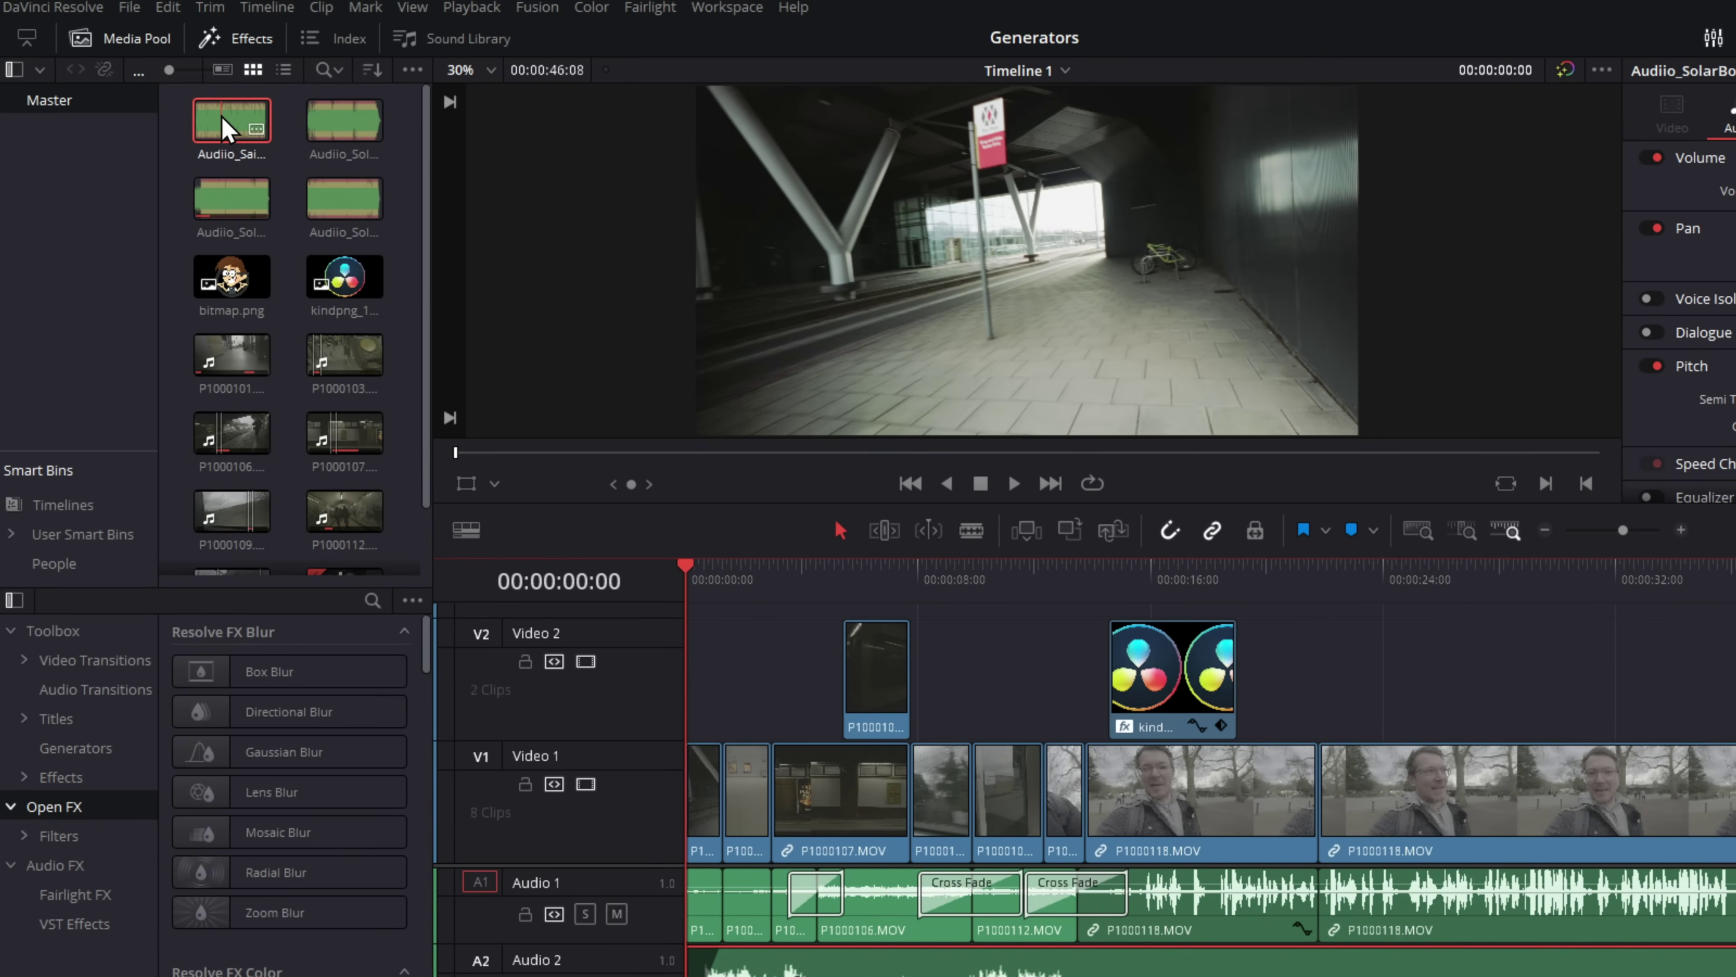
double_click(217, 127)
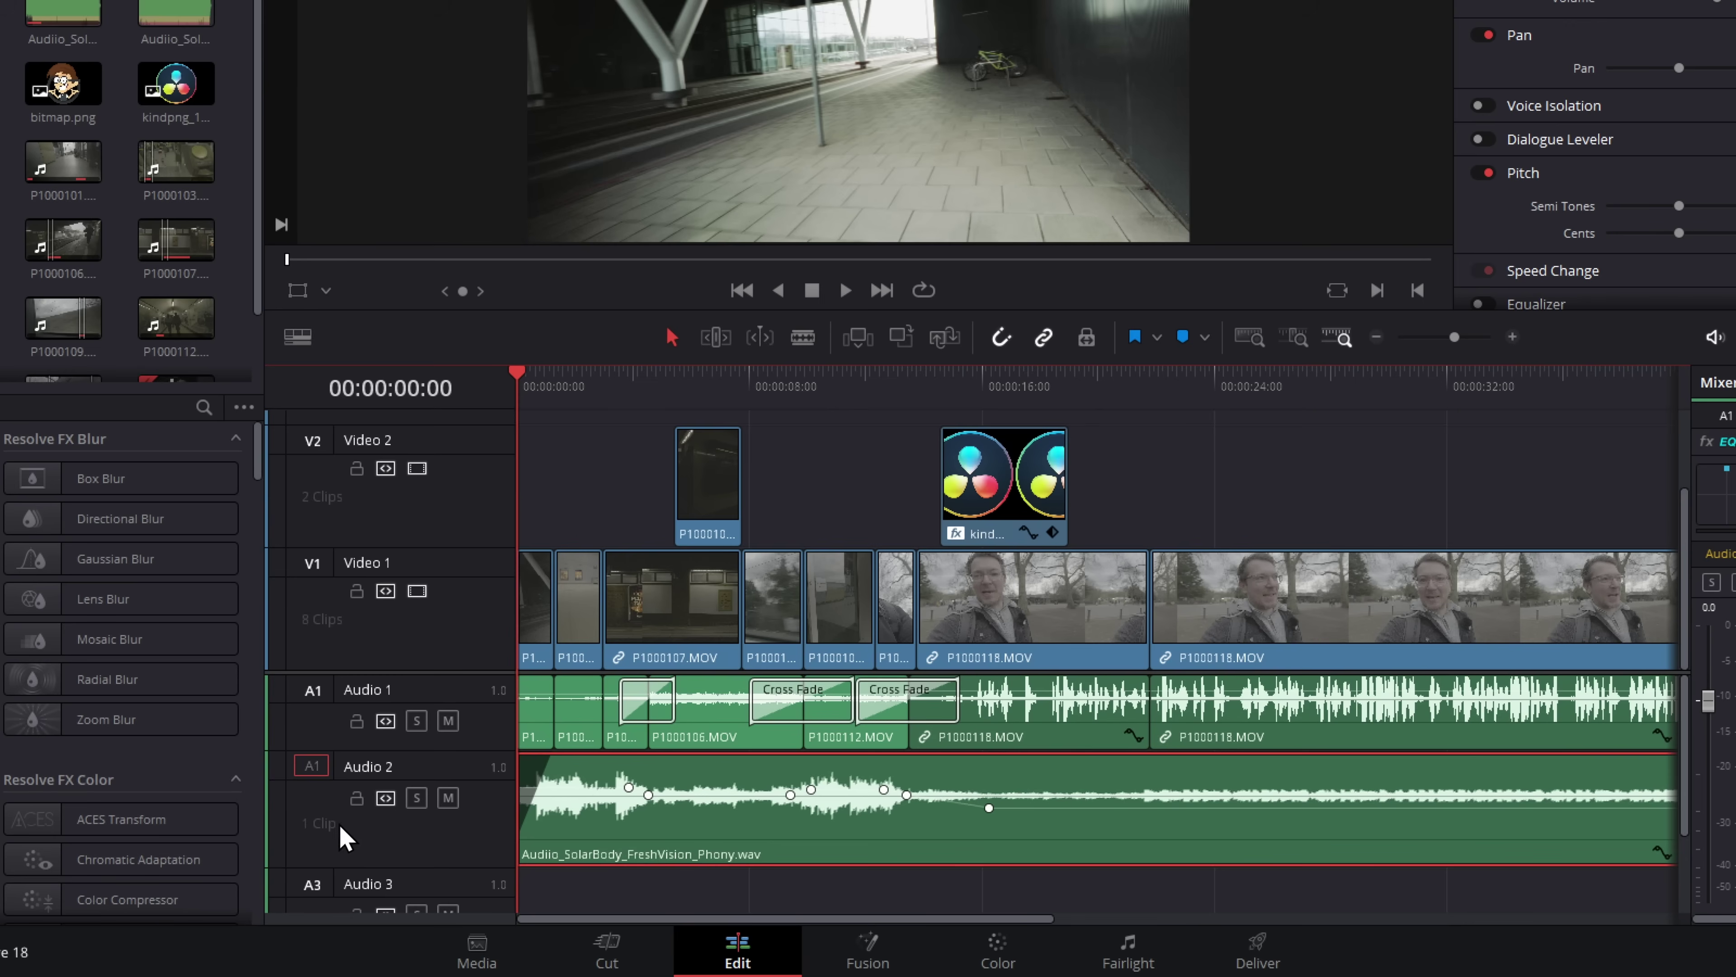
Patch source A1 to Audio 2 and Replace-edit the music with LazySunday via F11.
click(315, 886)
click(316, 769)
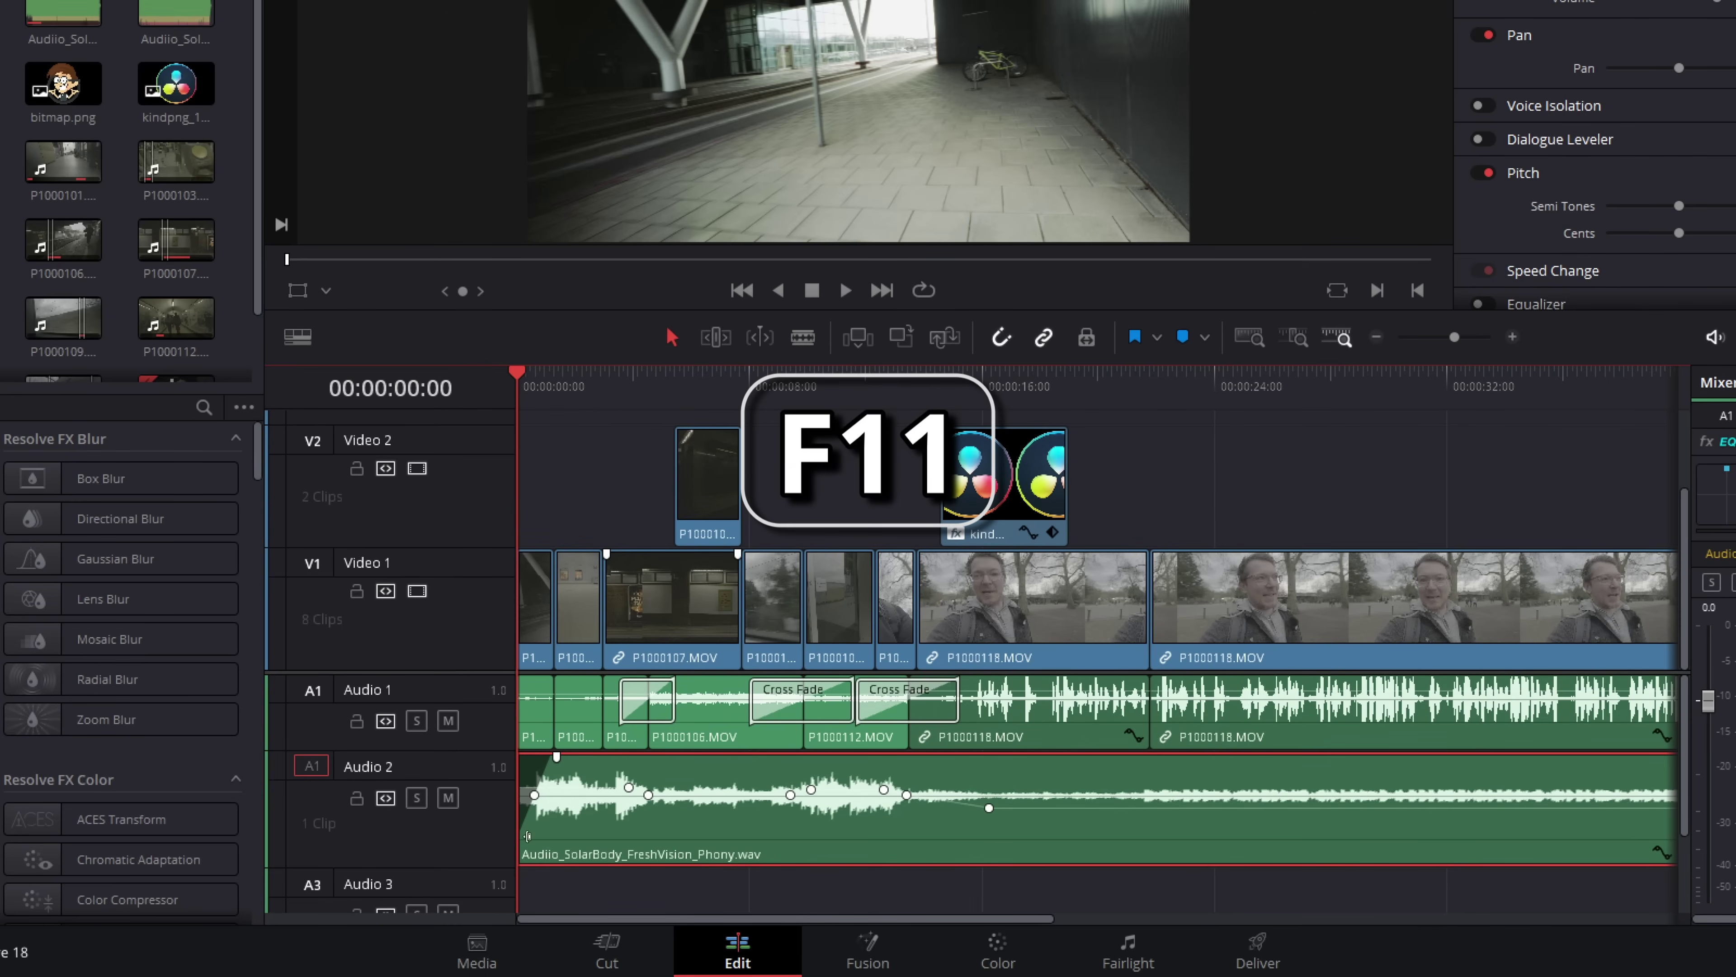
key(F11)
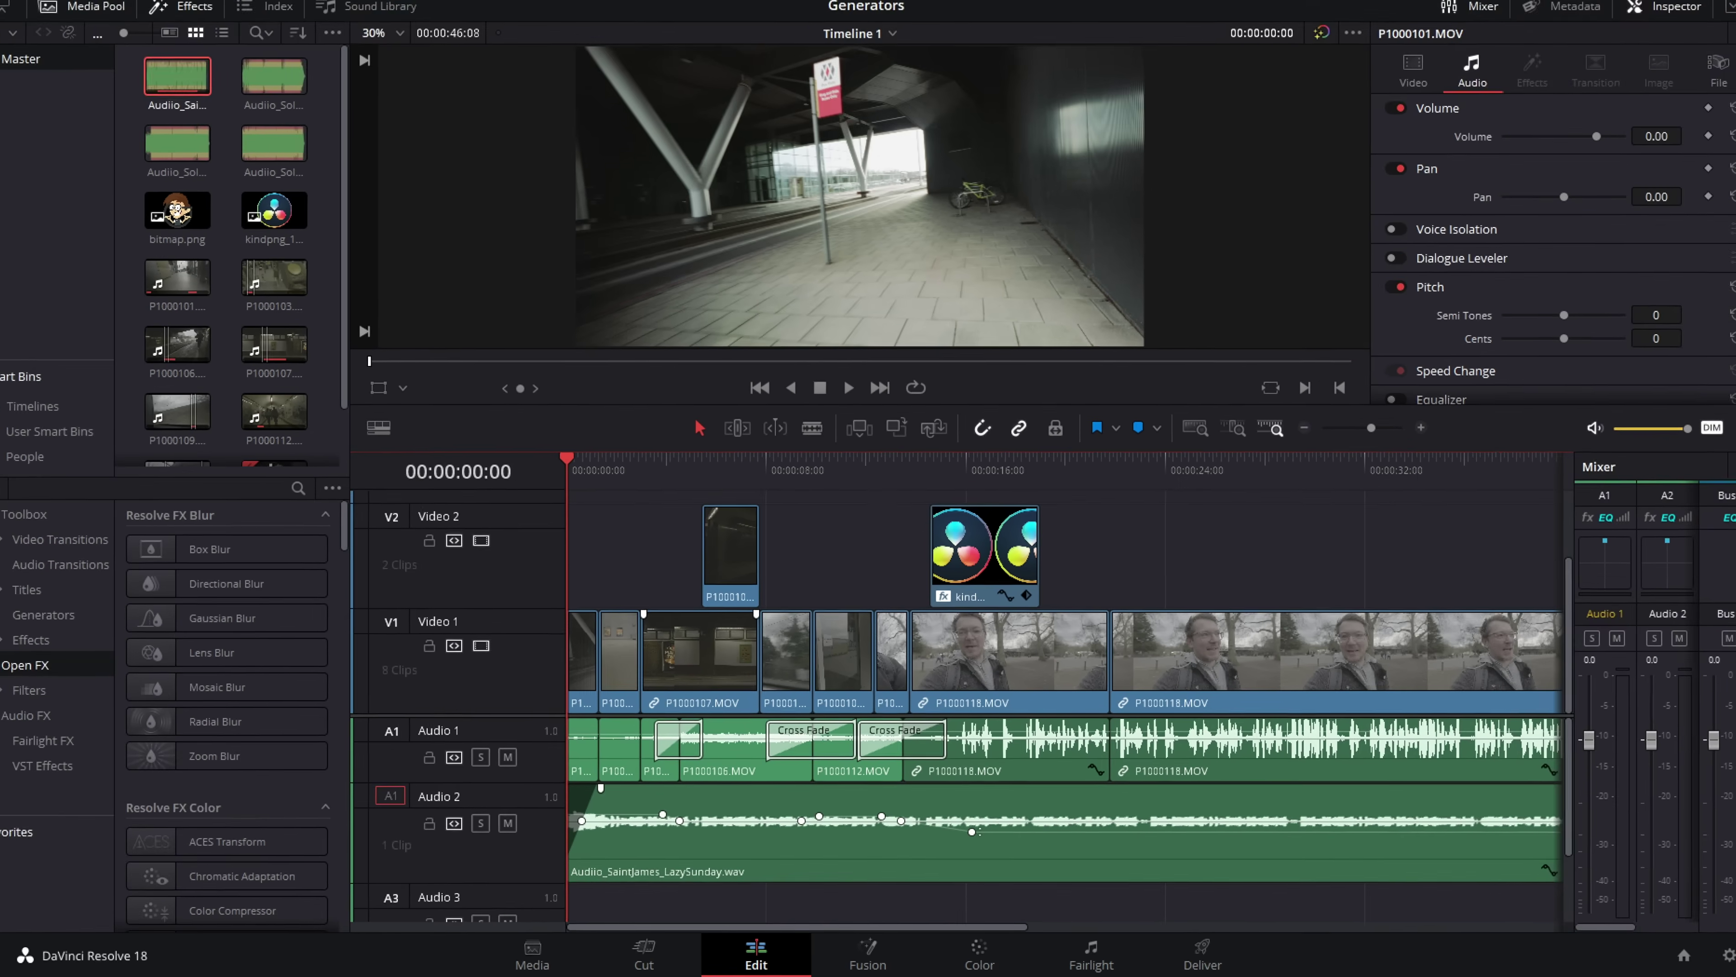
Load the SolarBody FreshVision song and Replace Clip the Audio 2 music with it.
click(35, 20)
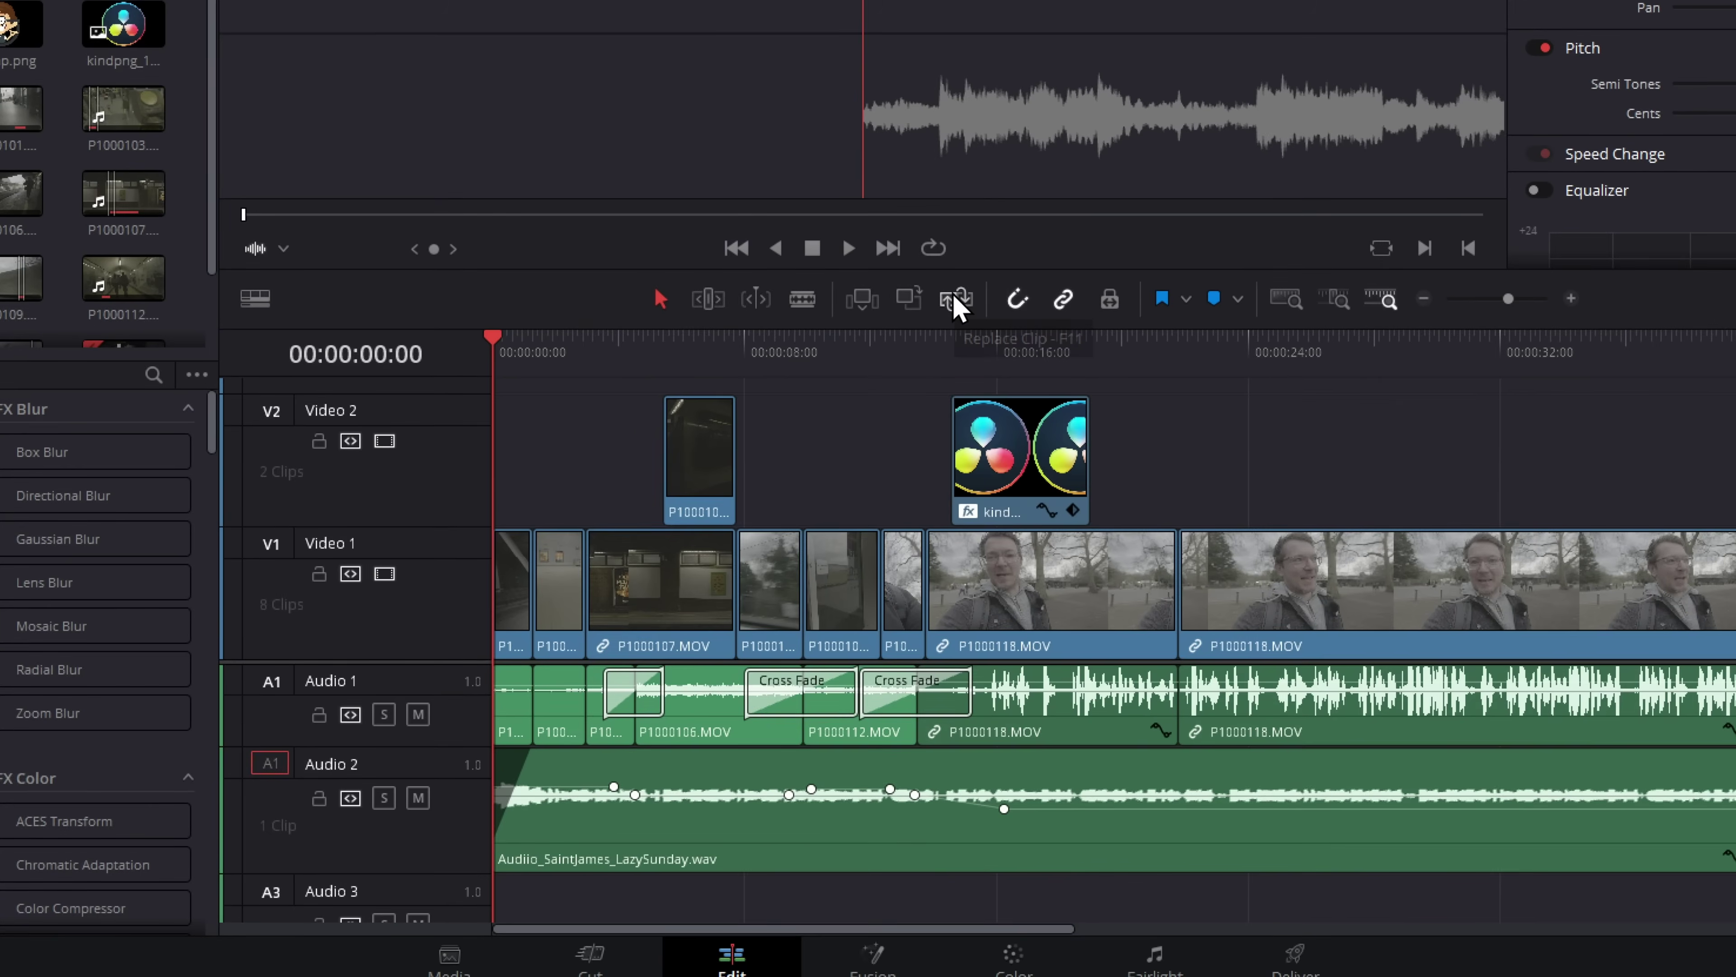
click(953, 294)
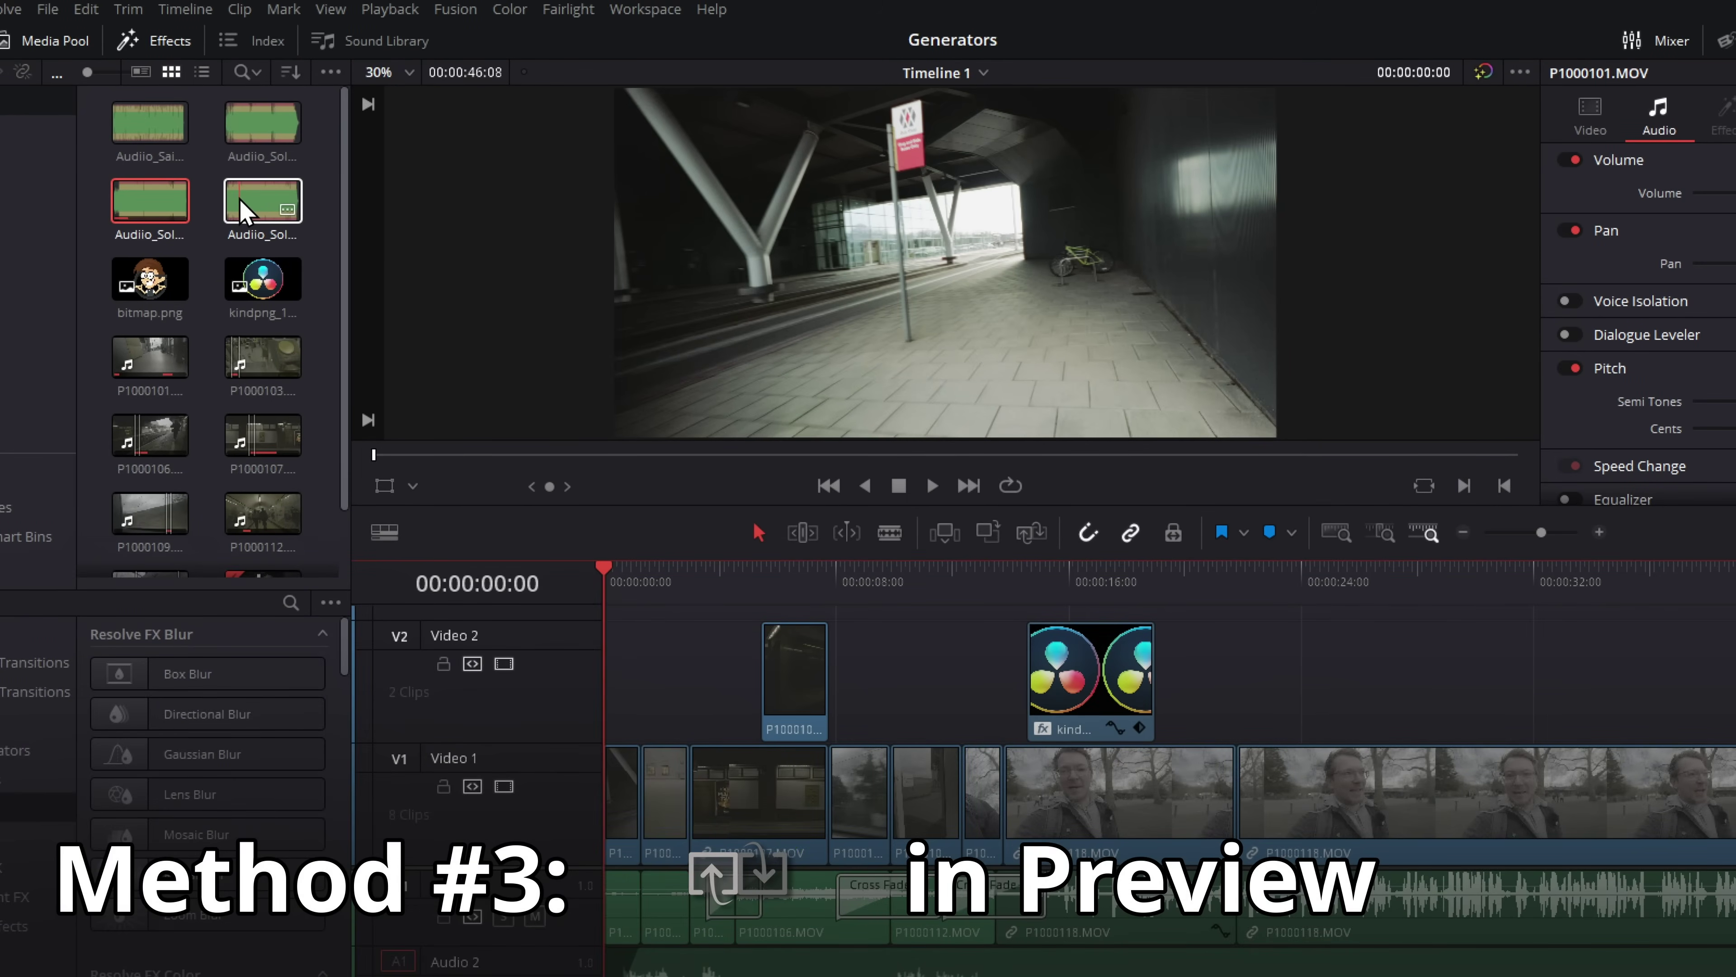
drag(241, 208, 1431, 229)
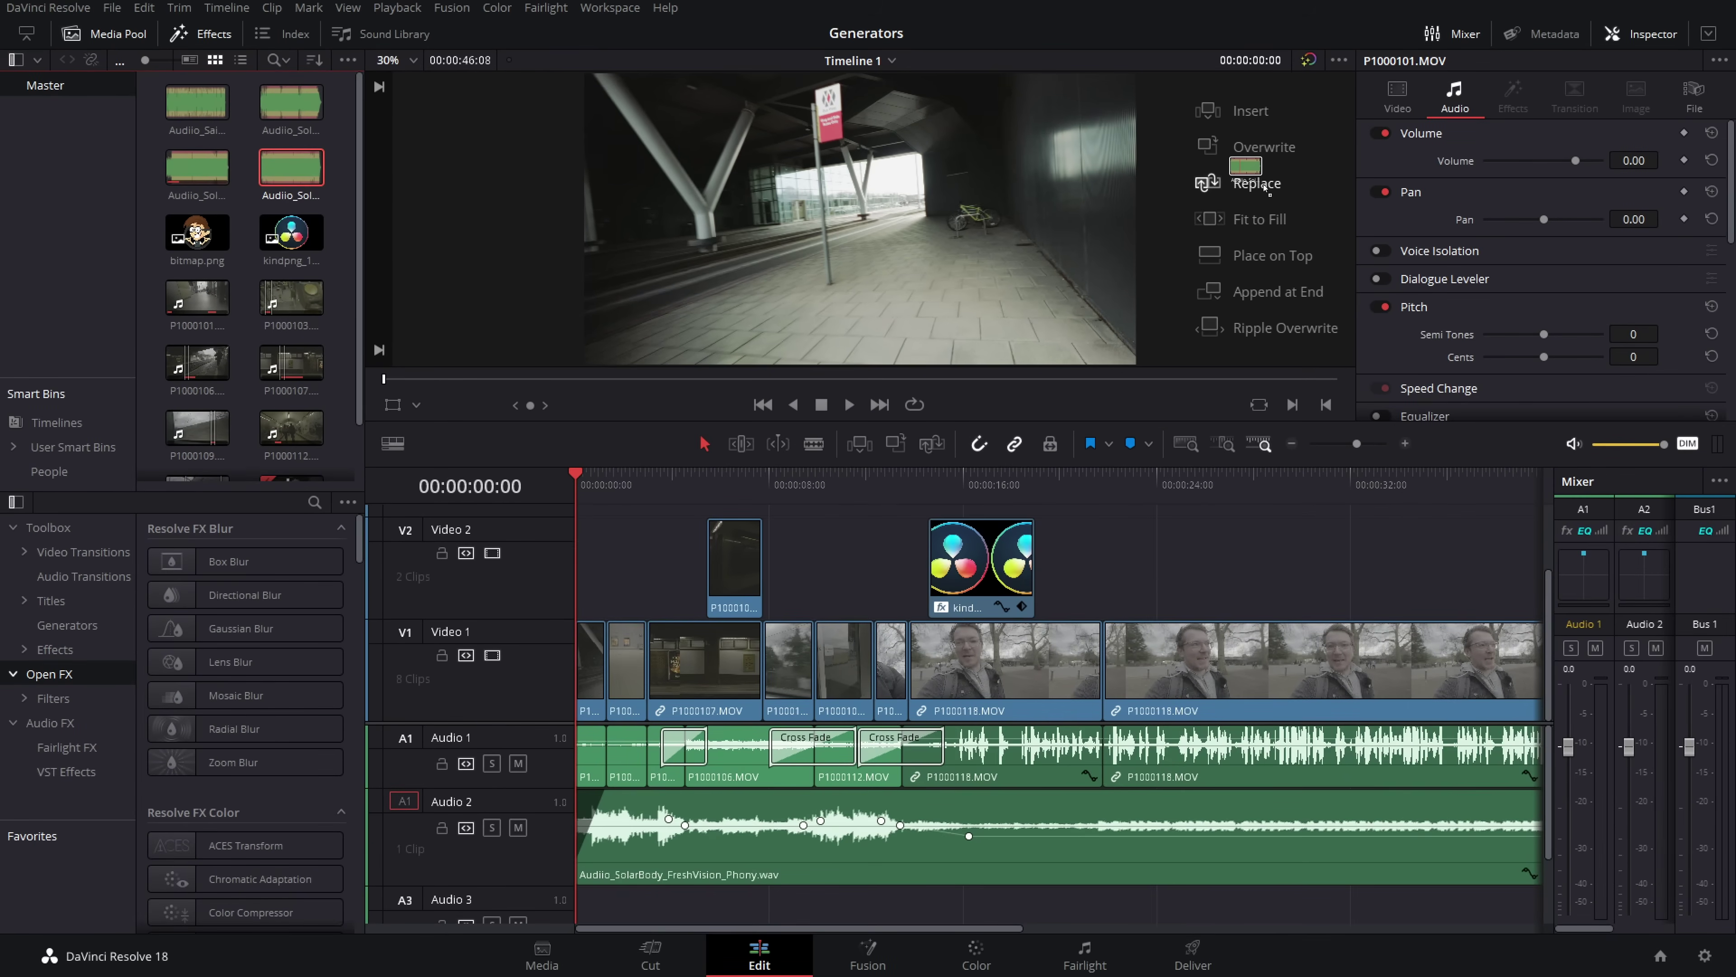
Drop I Still 80bpm.wav on the Replace overlay for Audio 2, and swap the cartoon overlay for the logo PNG.
drag(1264, 191, 1266, 198)
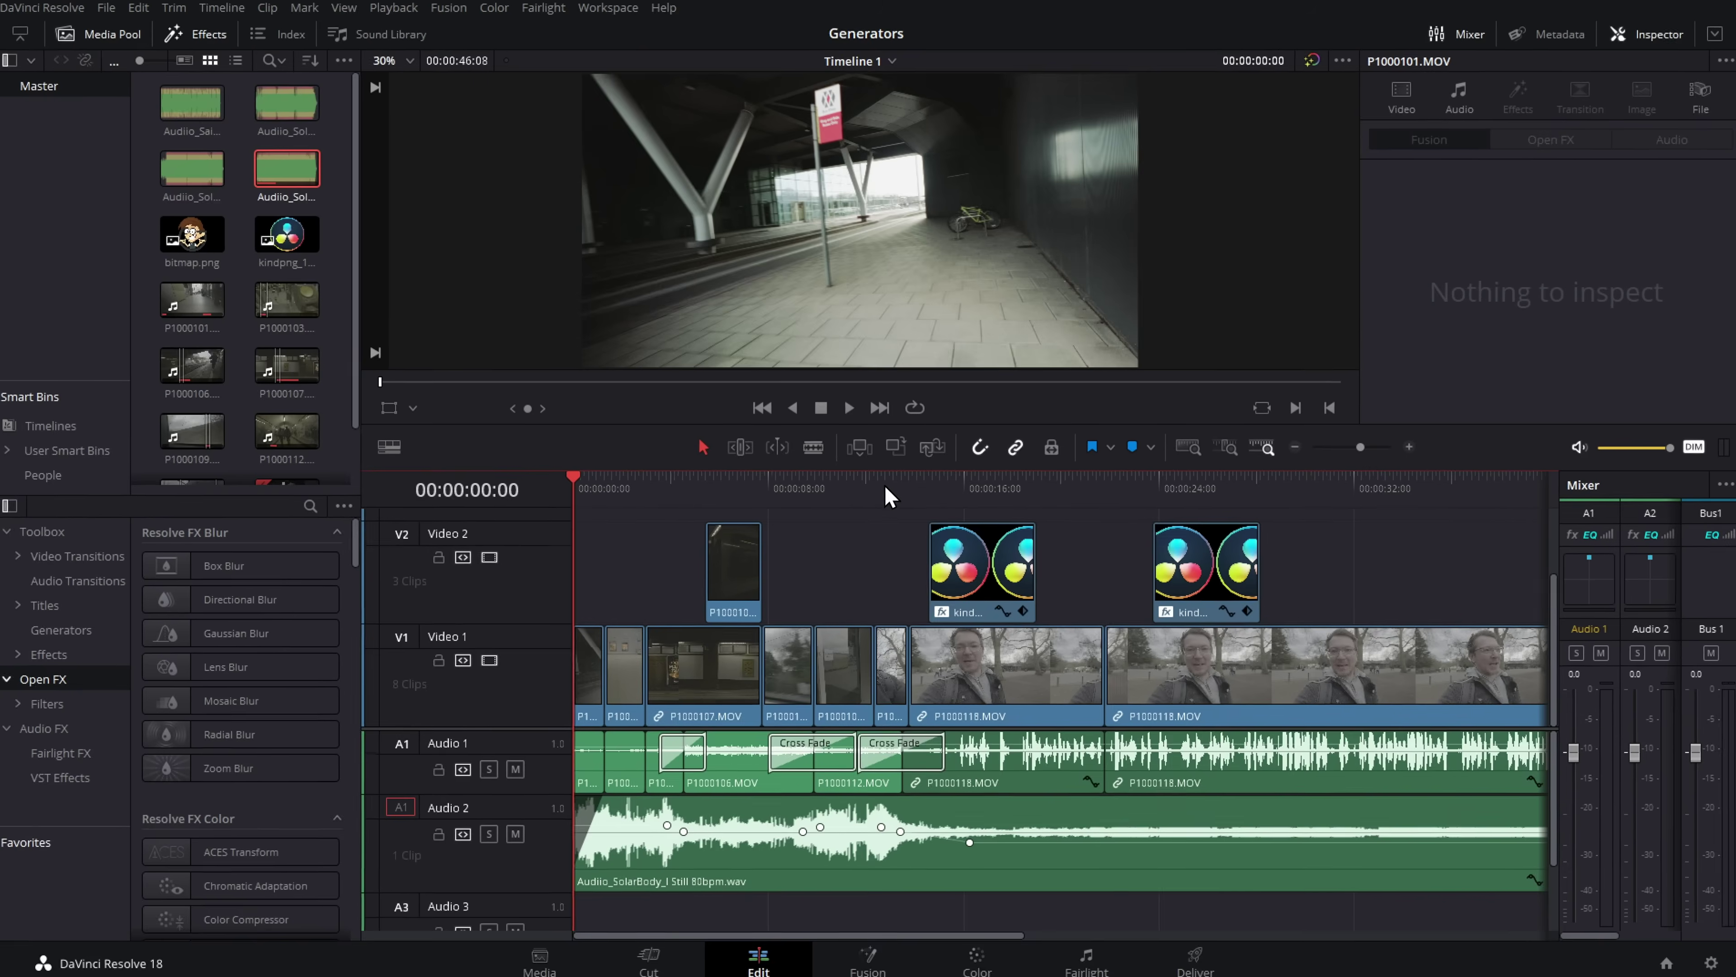
drag(891, 482, 1154, 499)
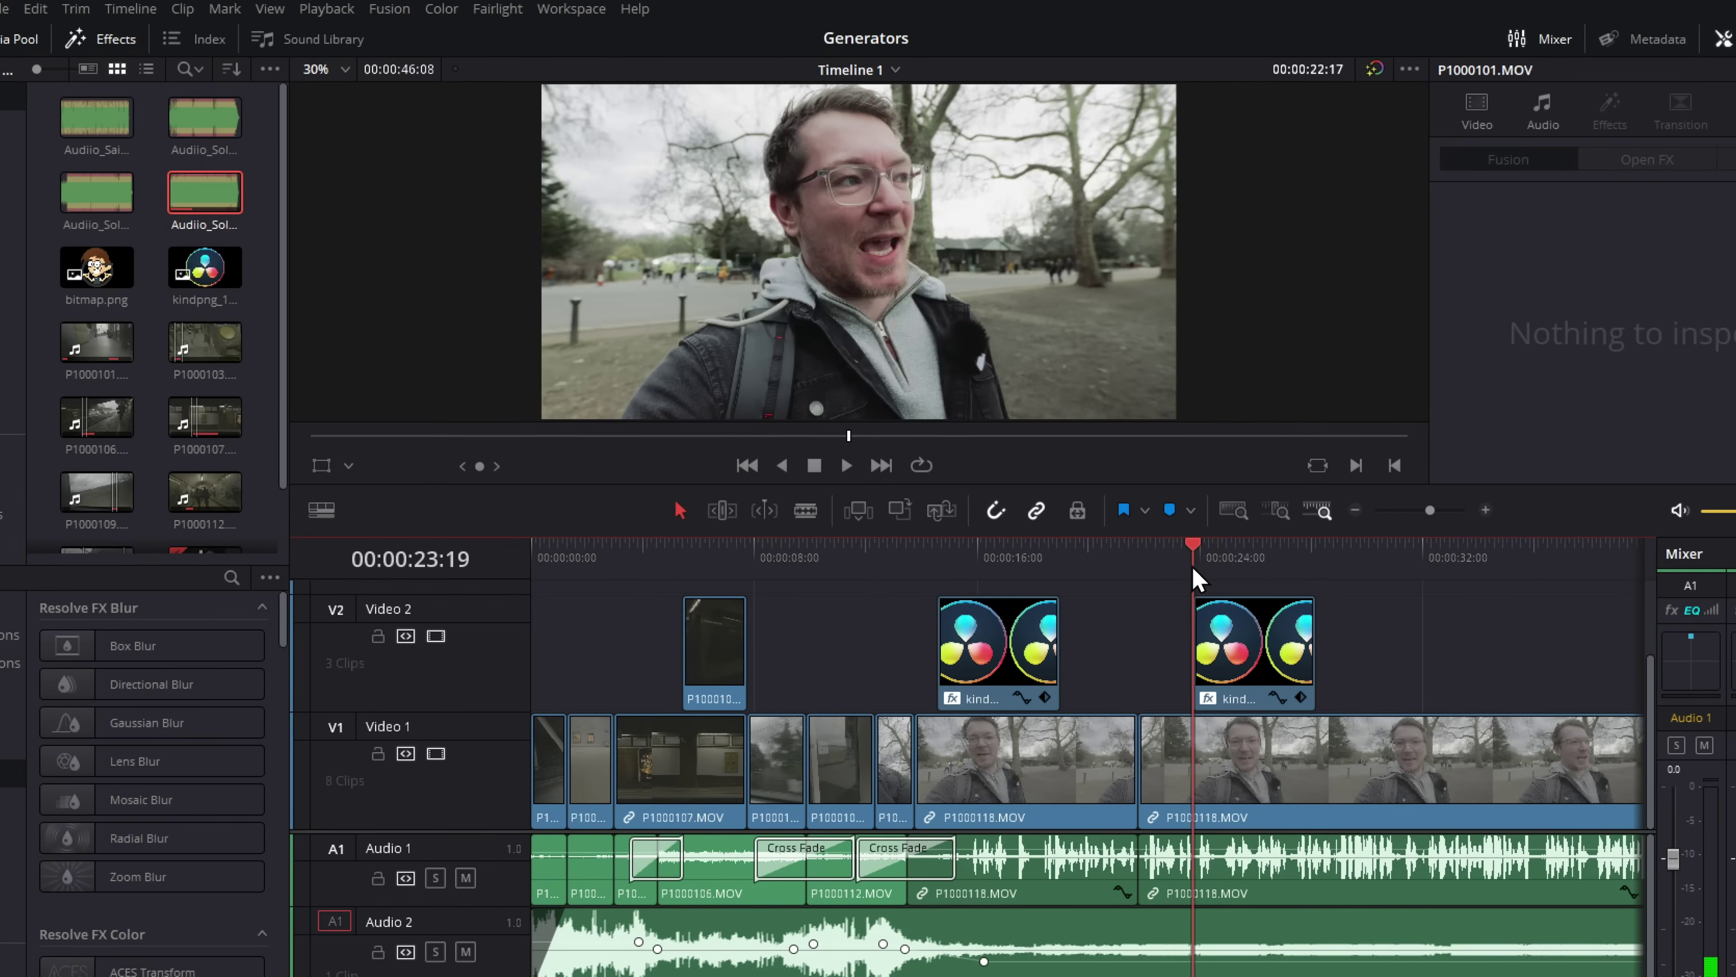
Preview the logo animation and select the second kindpng overlay clip on Video 2.
click(1213, 606)
key(space)
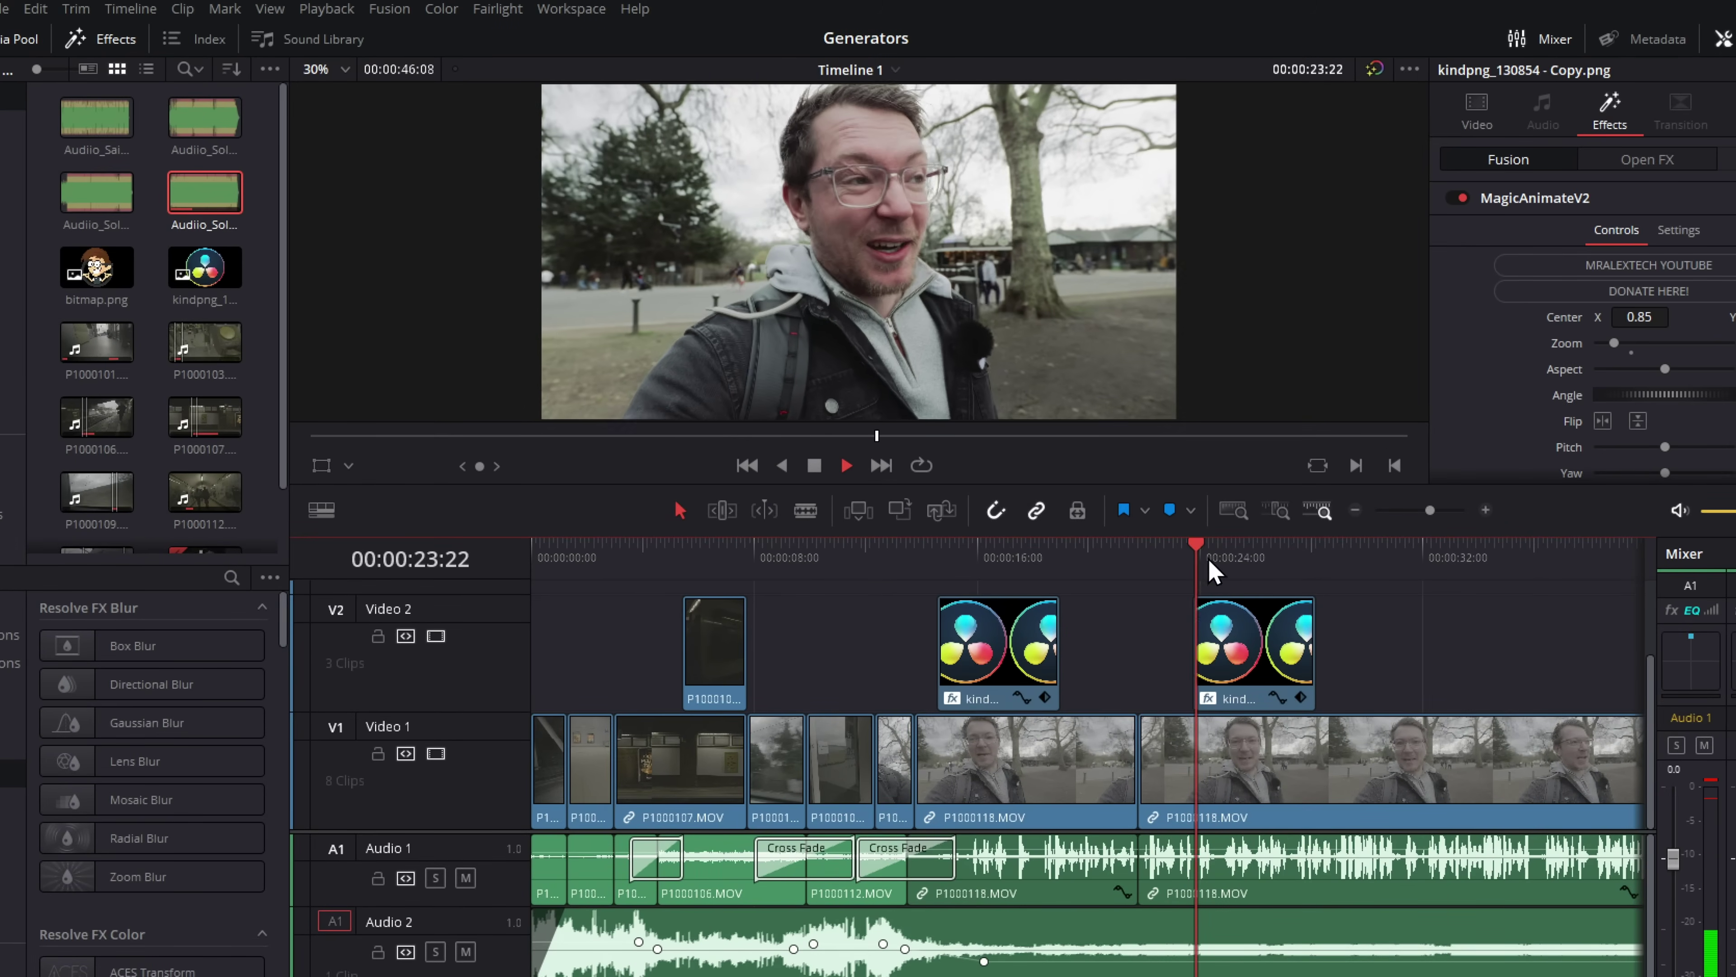
key(space)
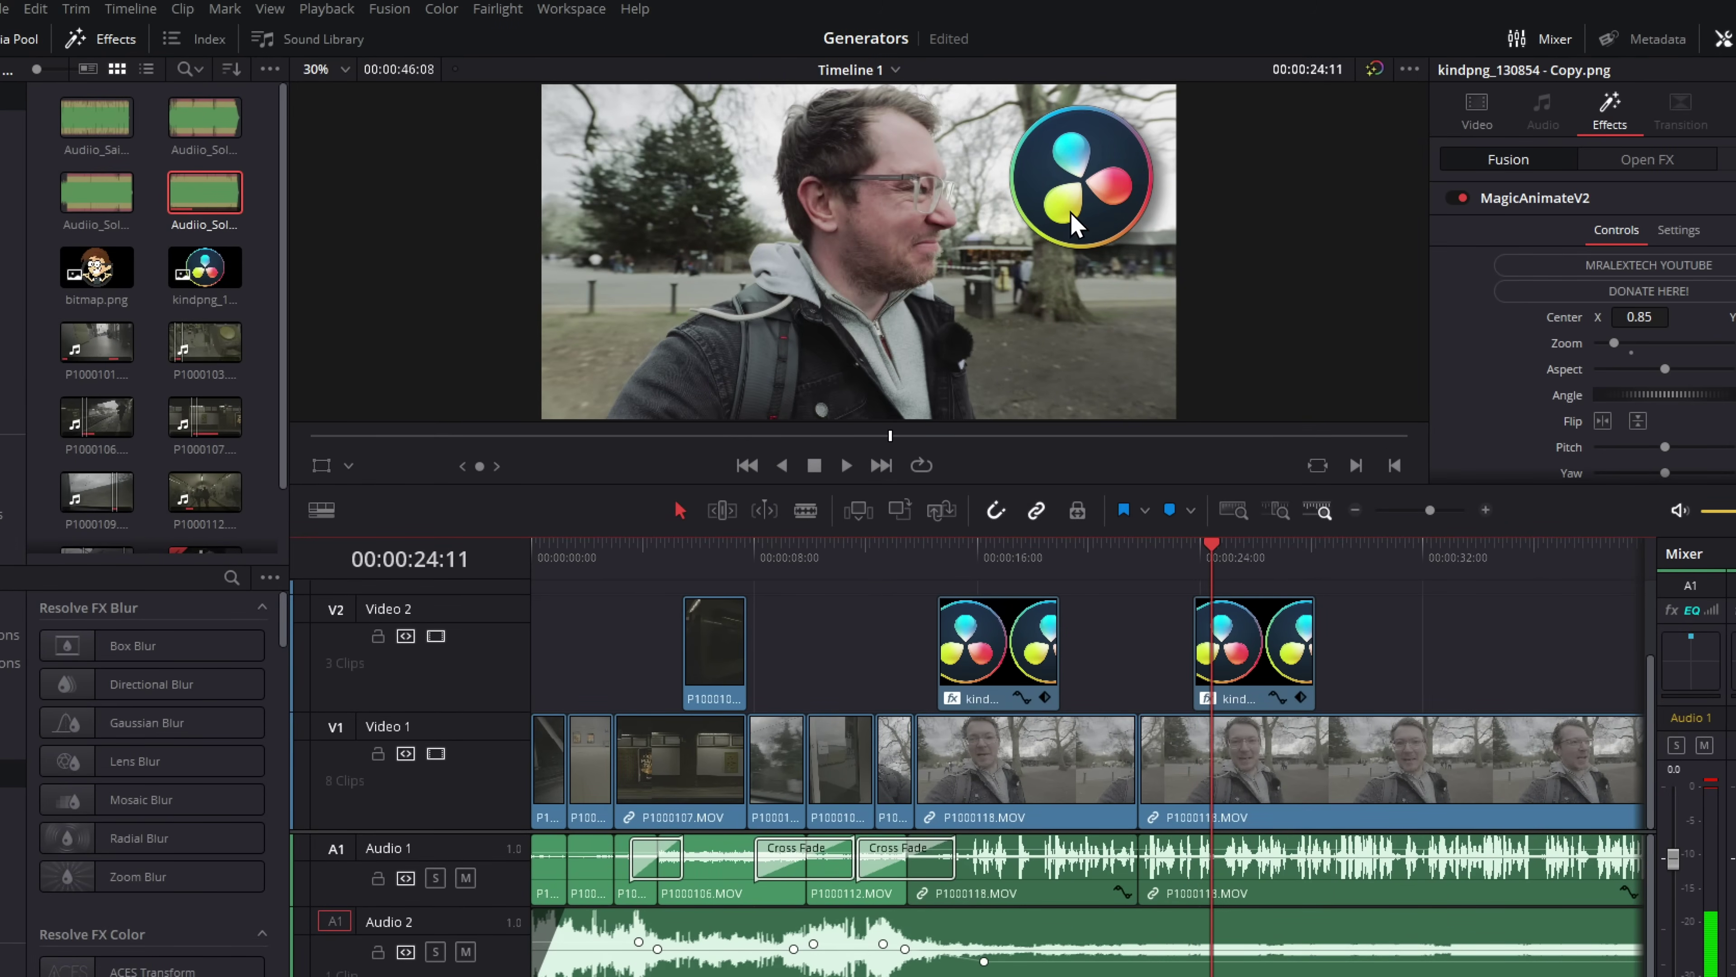
key(space)
key(alt+slash)
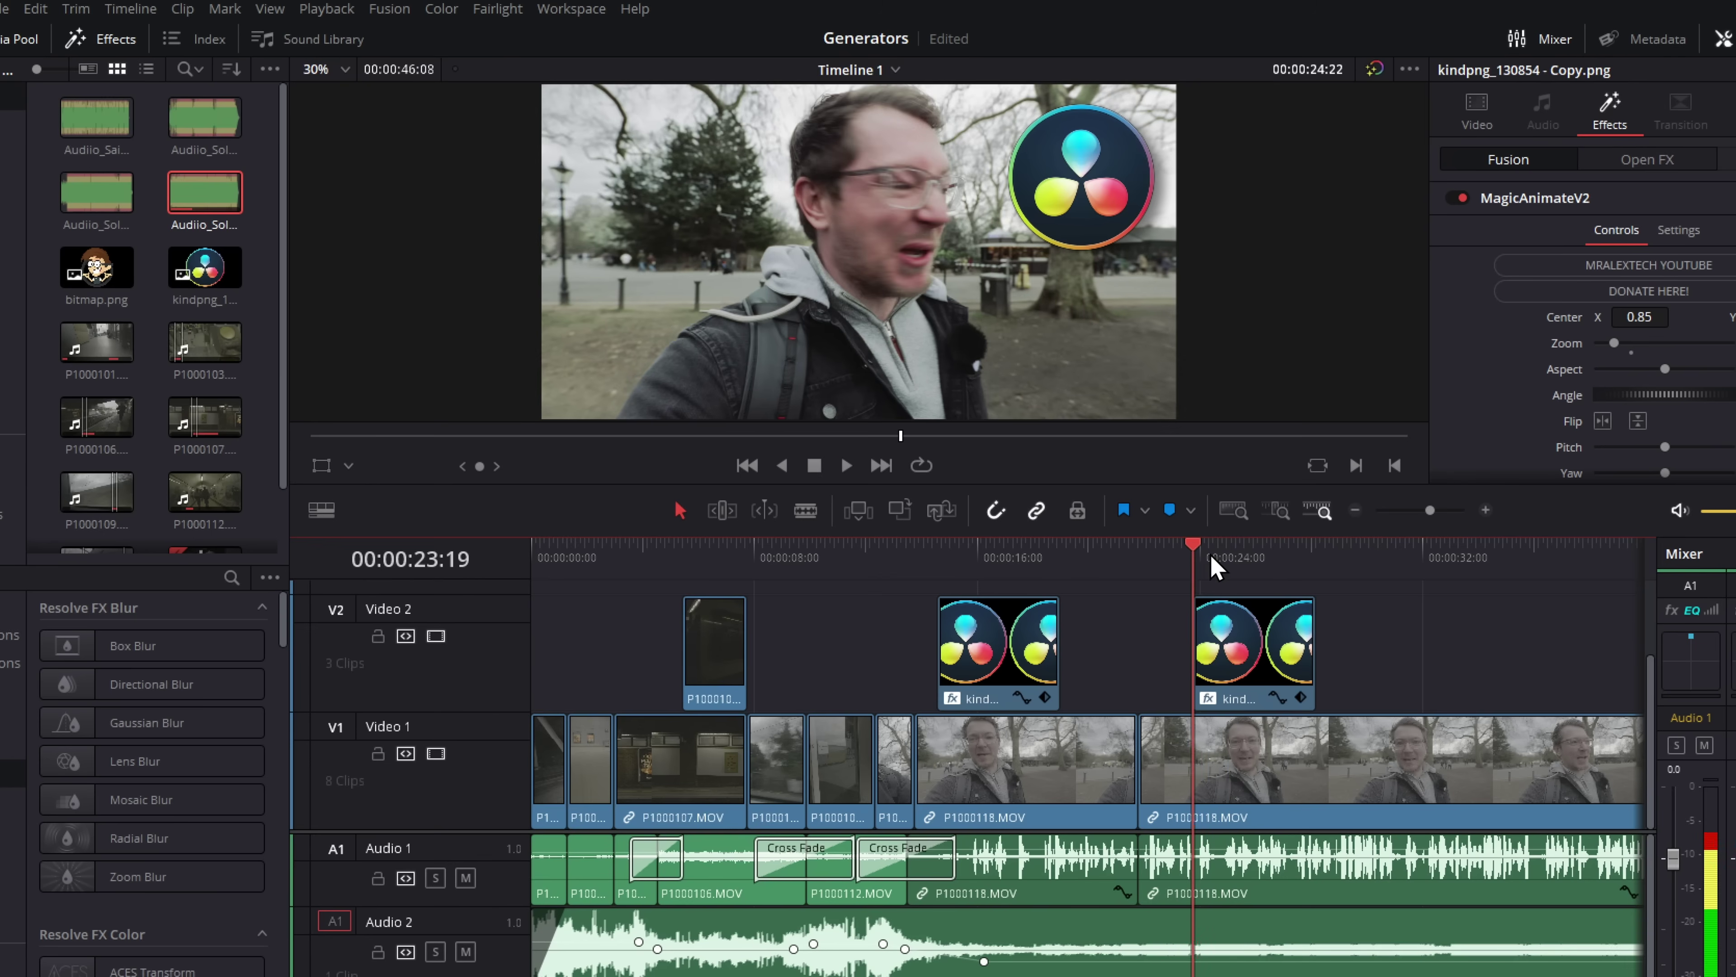
click(1253, 637)
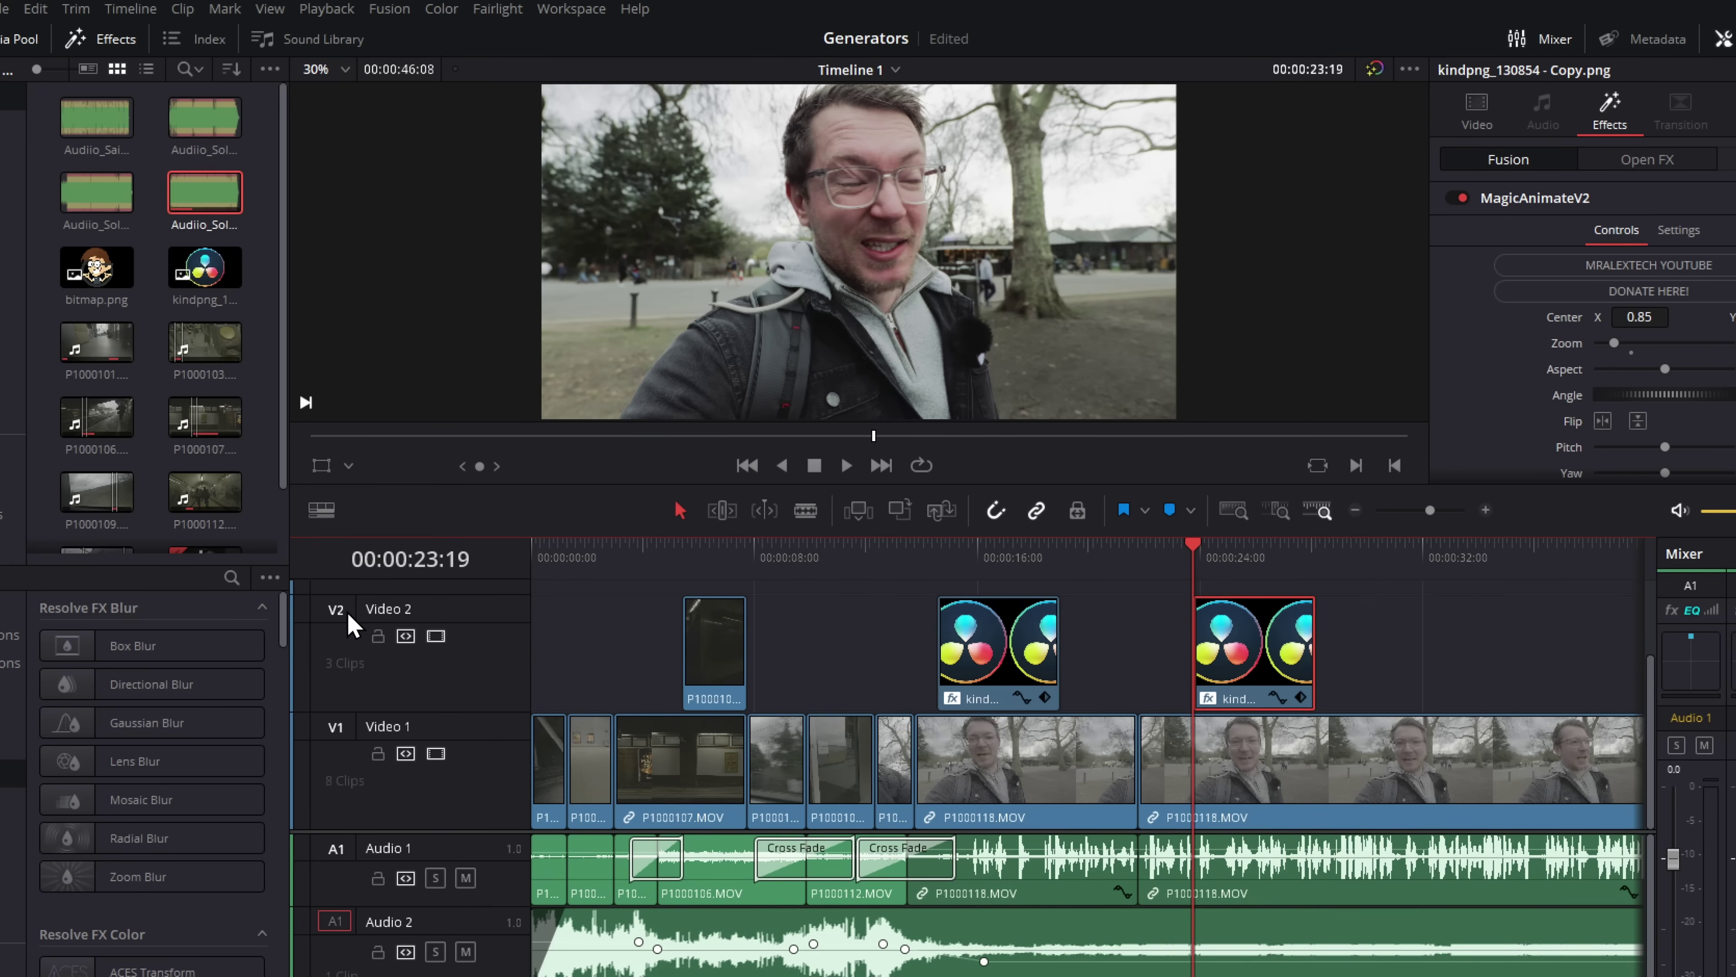
mouse_move(1190, 570)
mouse_down()
mouse_move(1135, 569)
mouse_move(1193, 570)
mouse_up()
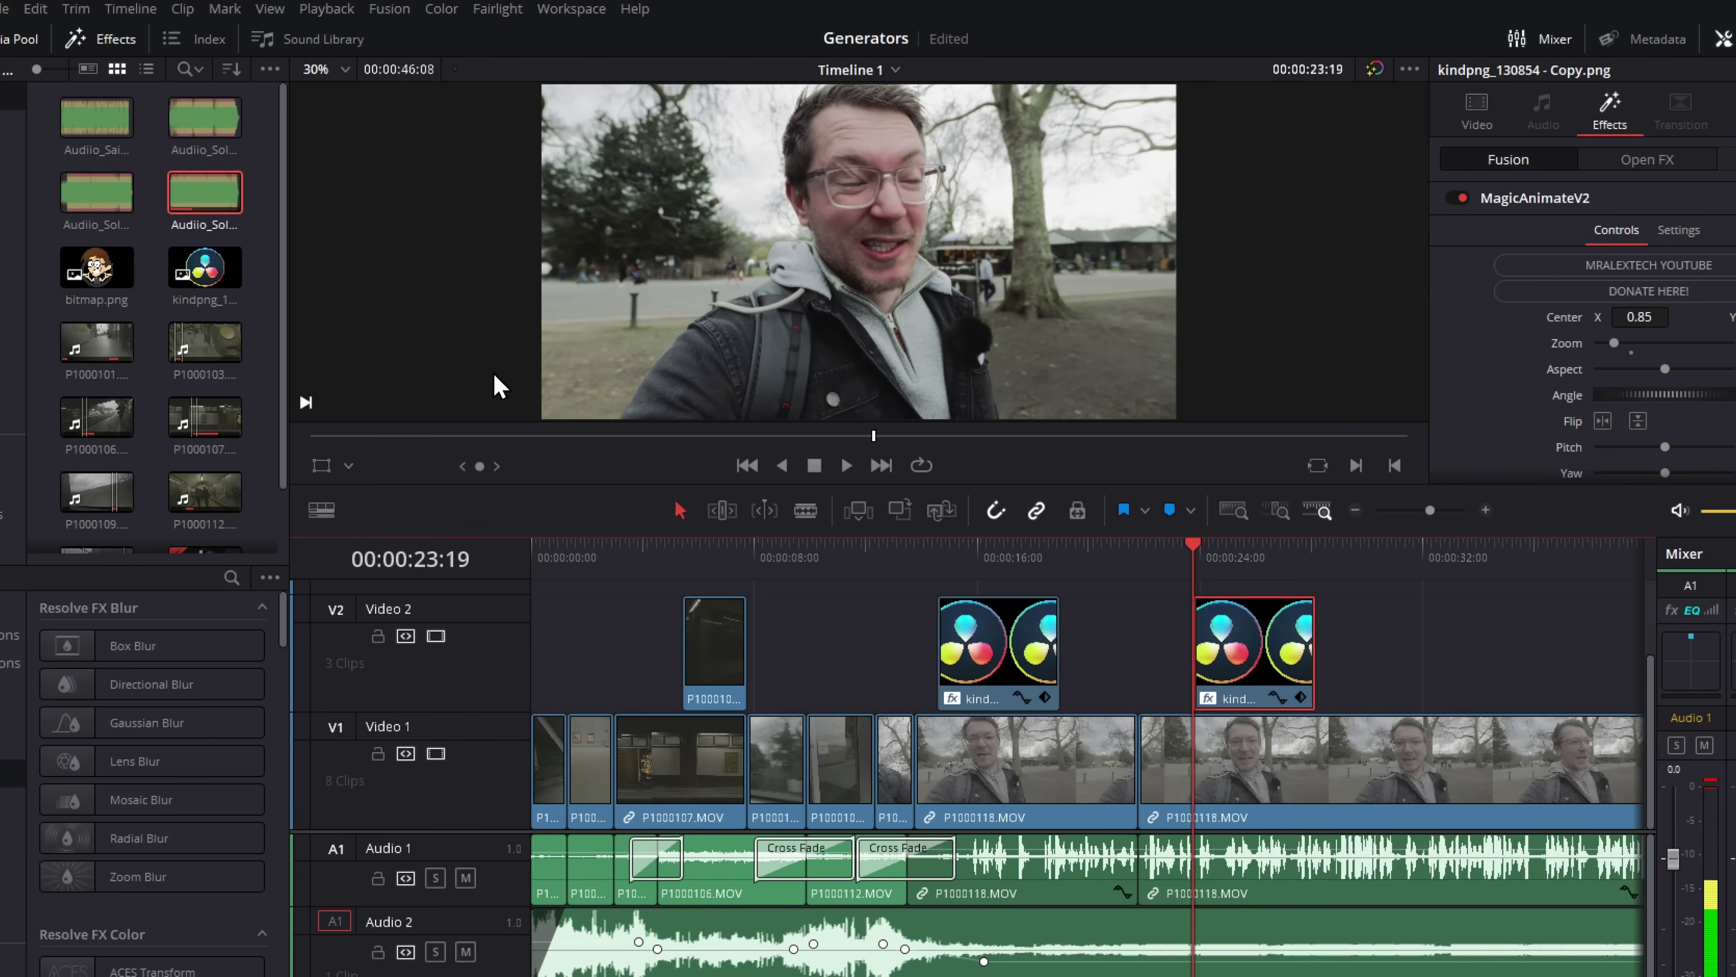
Load bitmap.png, patch it to Video 2, Replace Clip the overlay, and play to check.
double_click(87, 277)
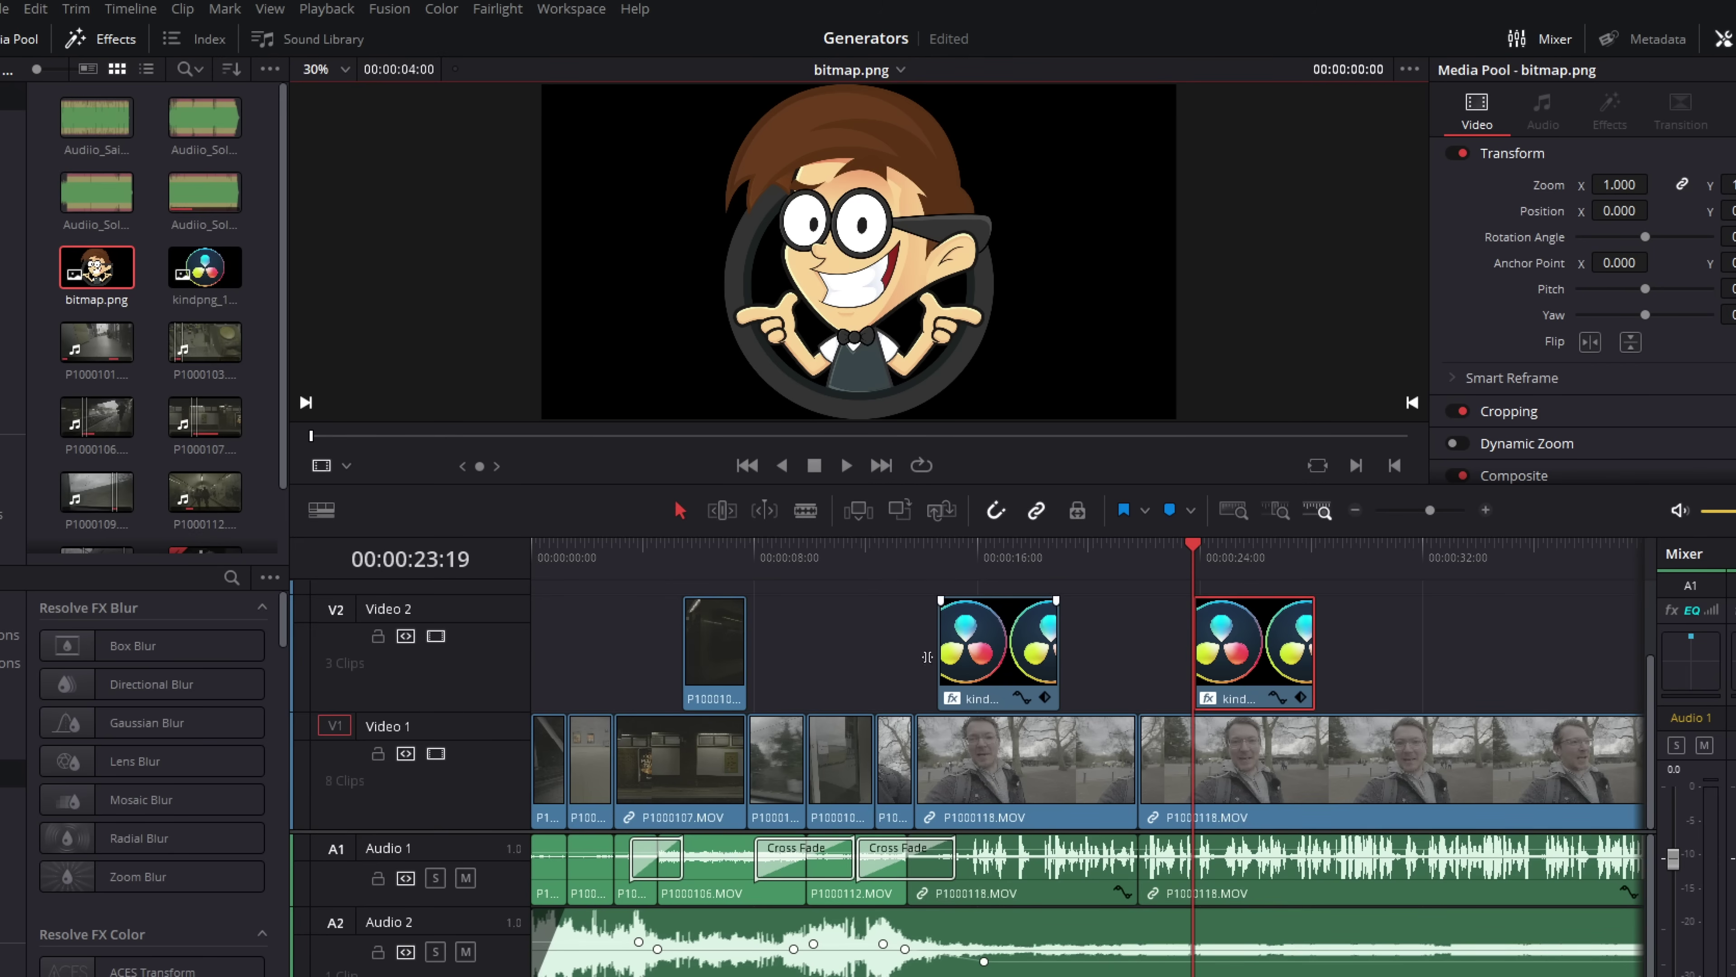
click(337, 609)
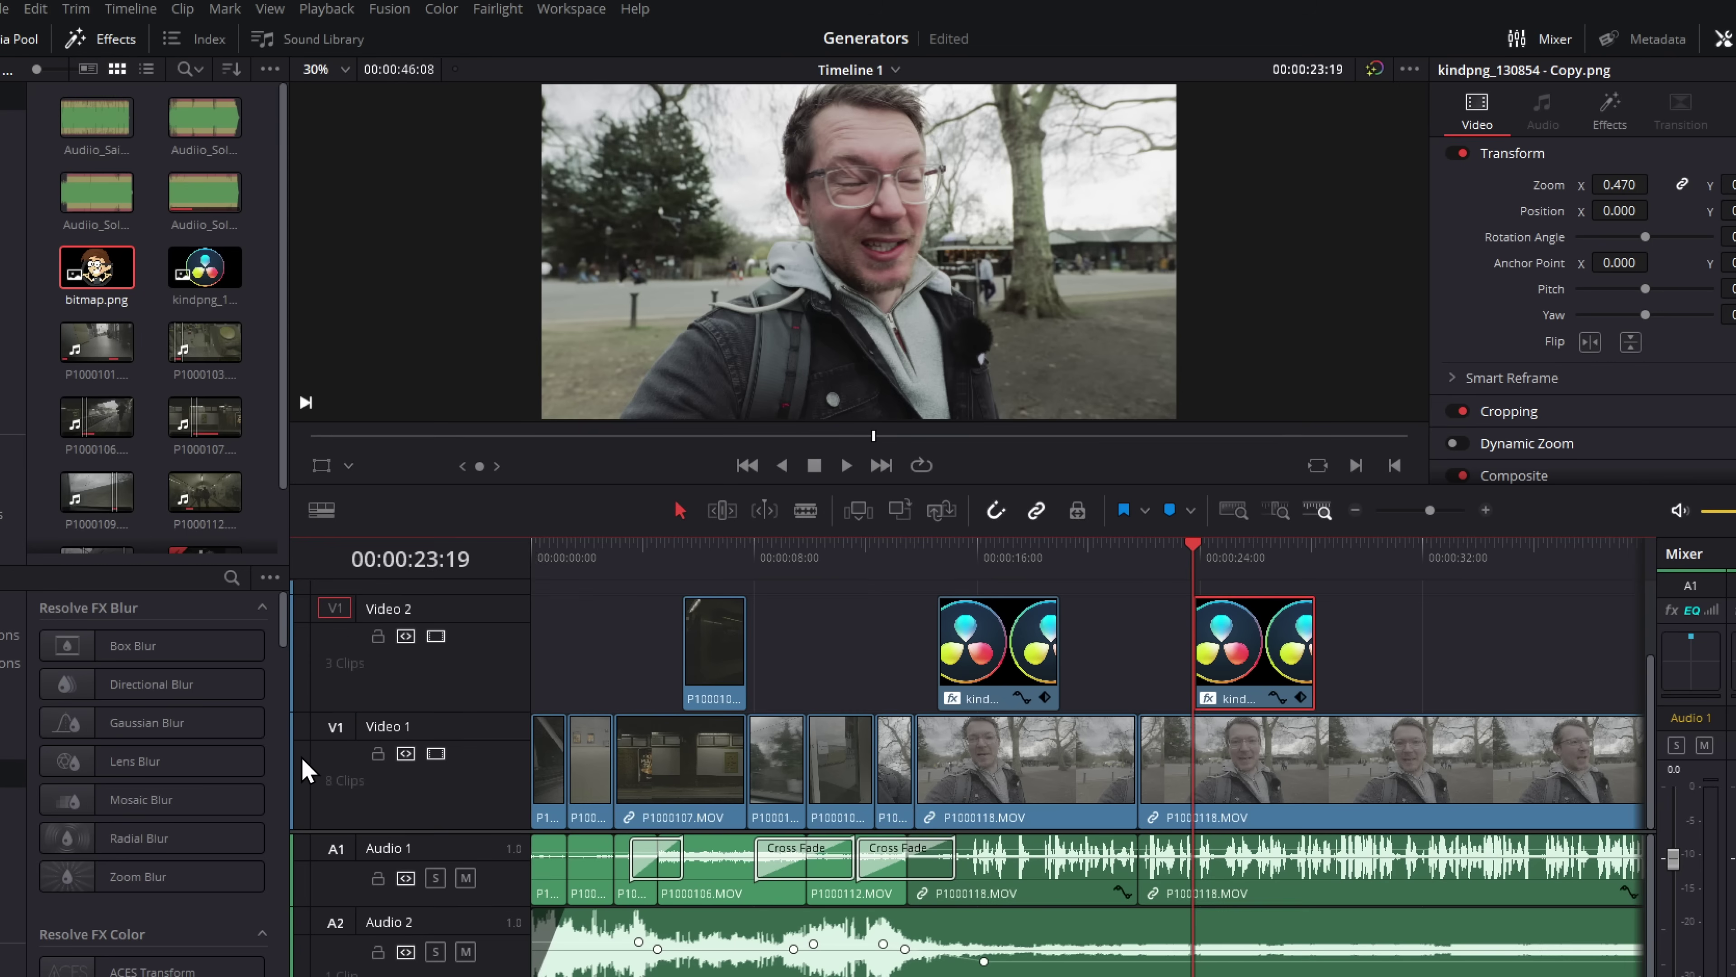
click(938, 511)
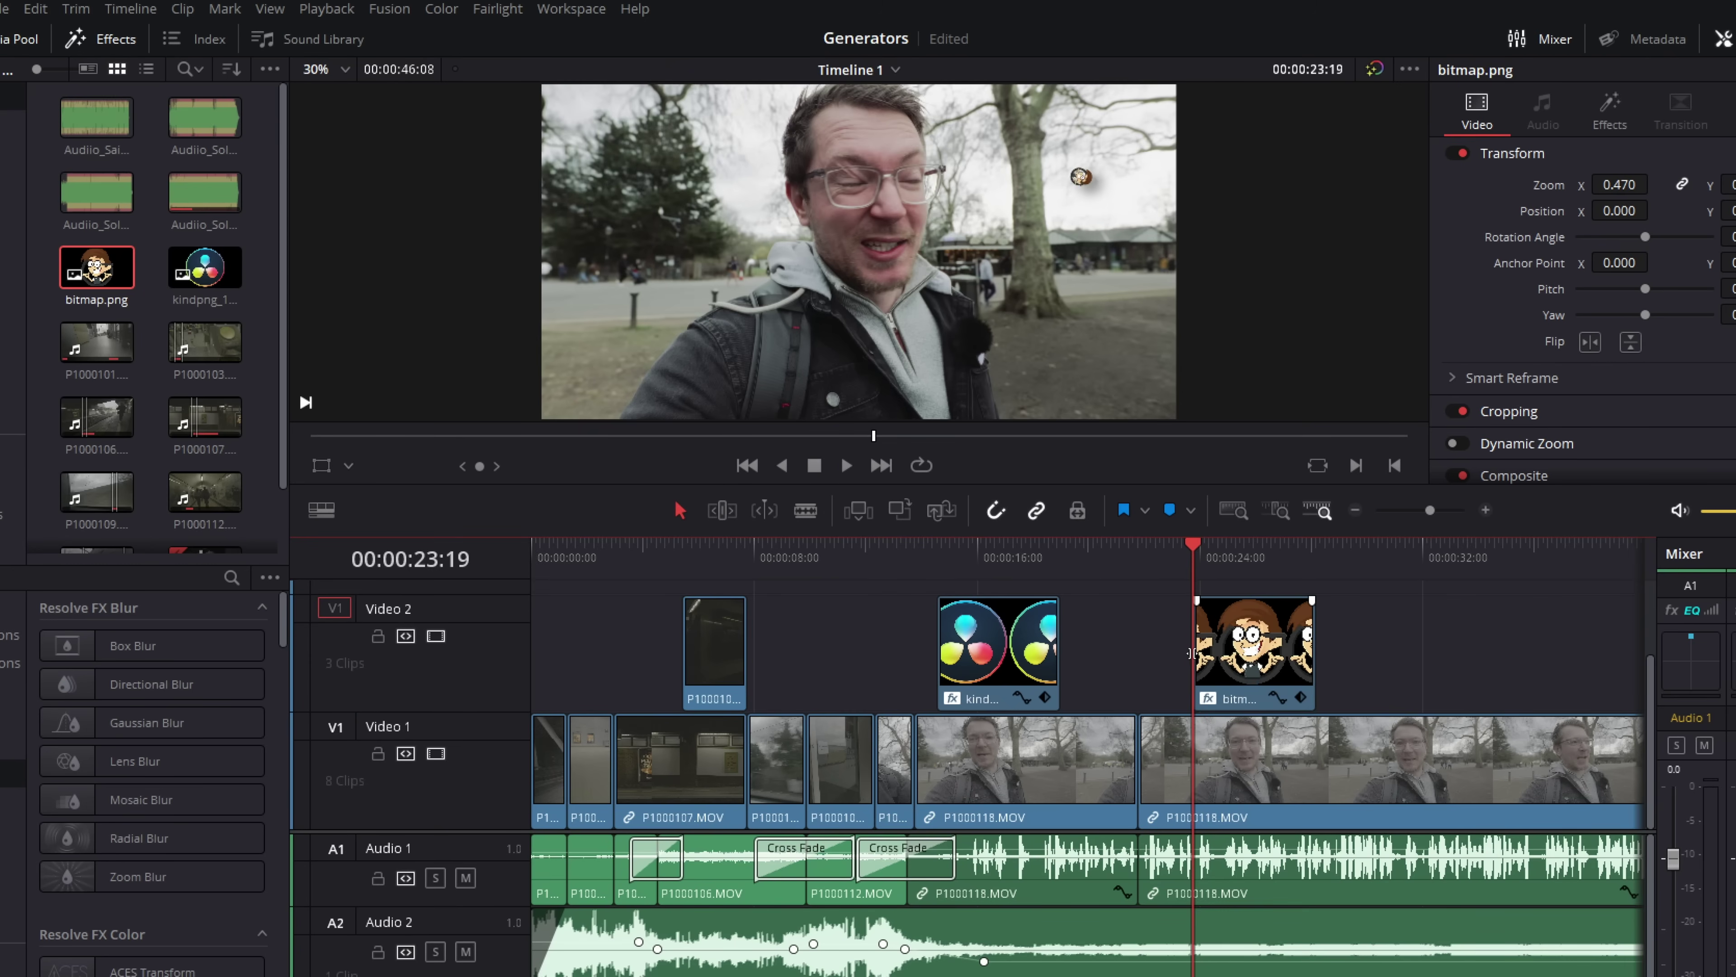
key(space)
key(space)
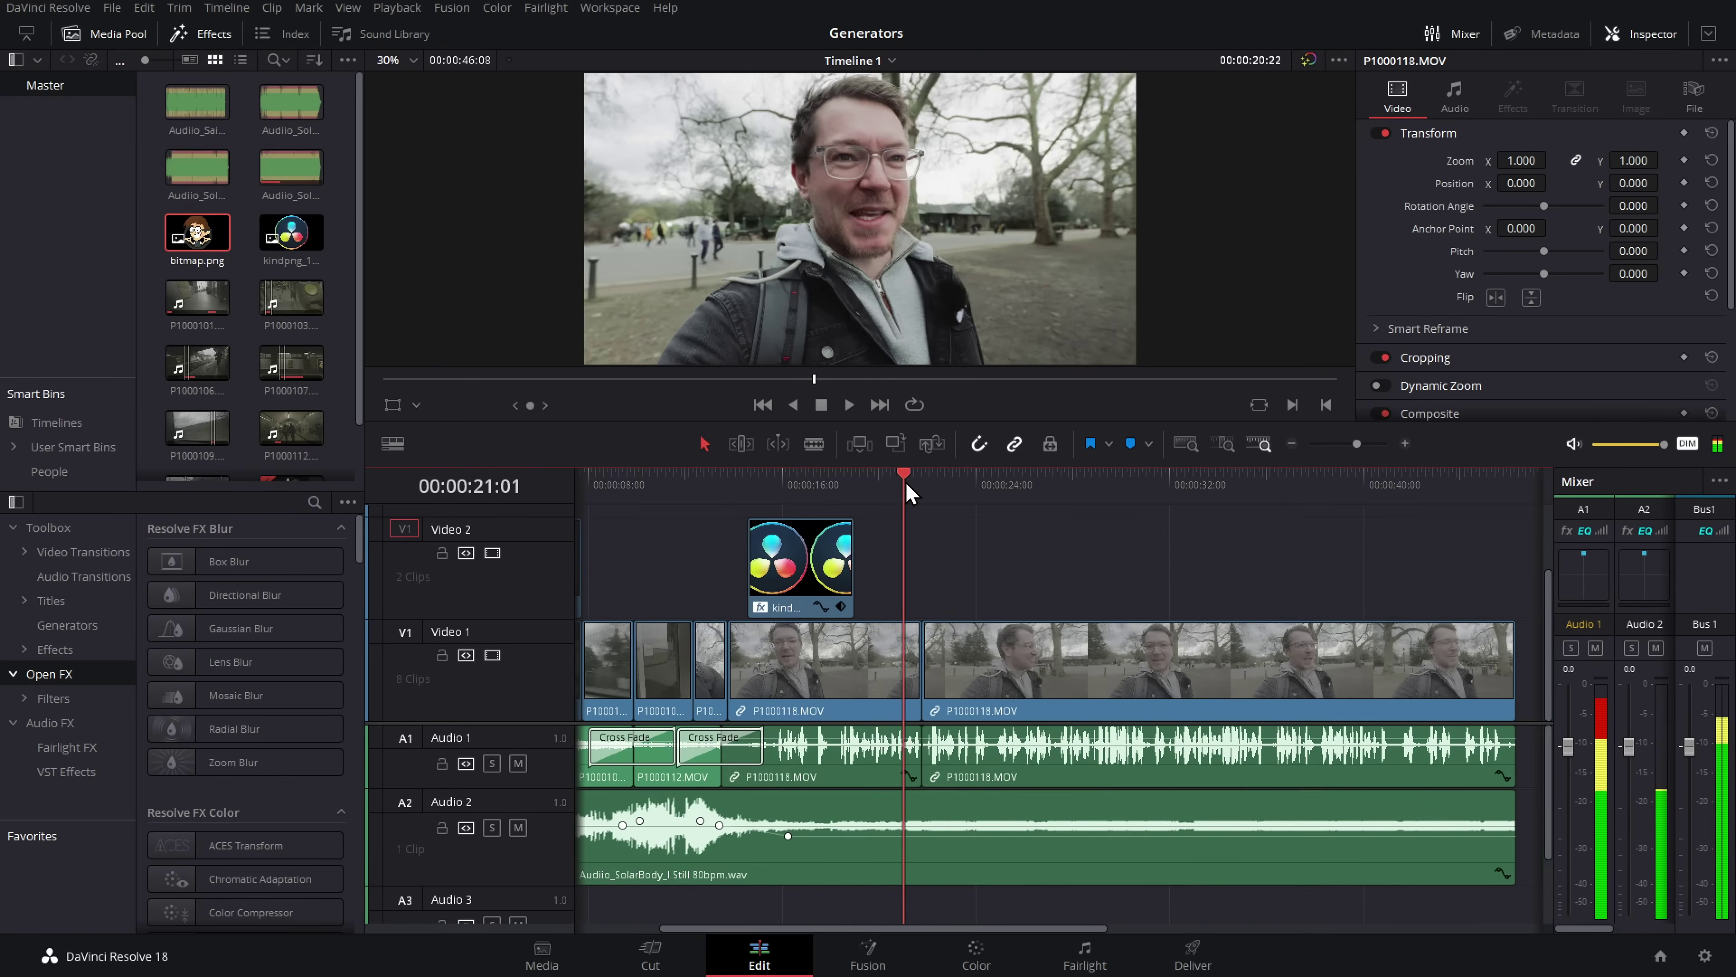
key(space)
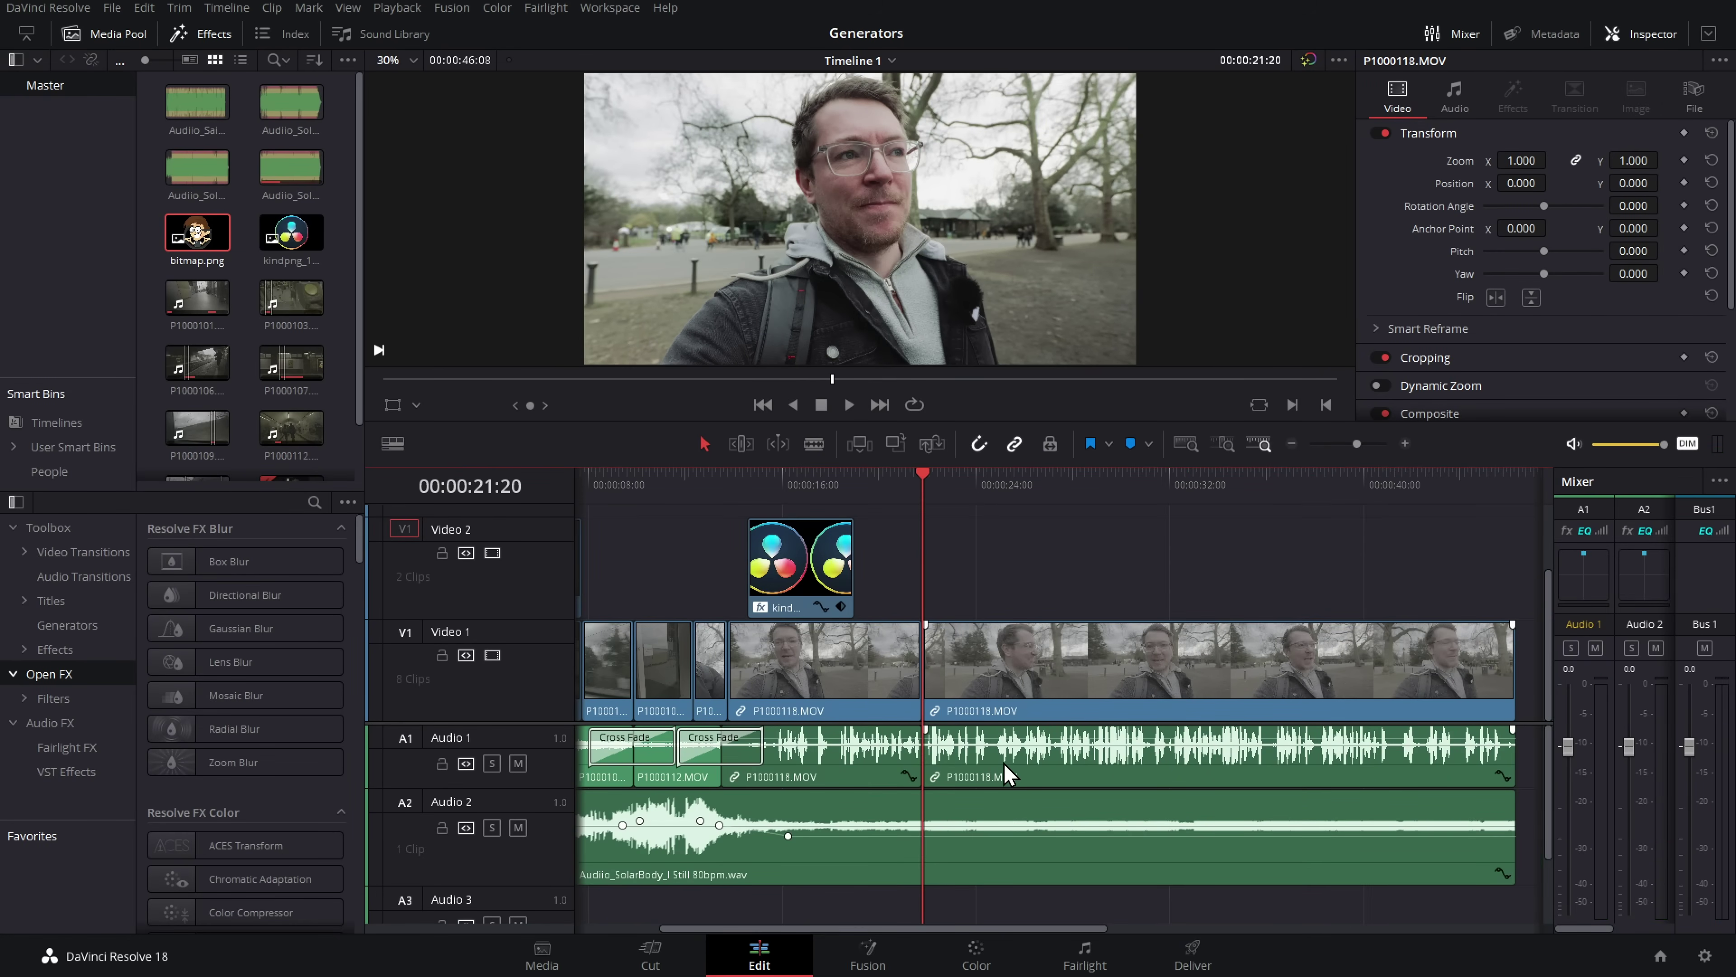
Load P1000101 as the source and insert it on Video 1 at the playhead (F9).
click(1022, 694)
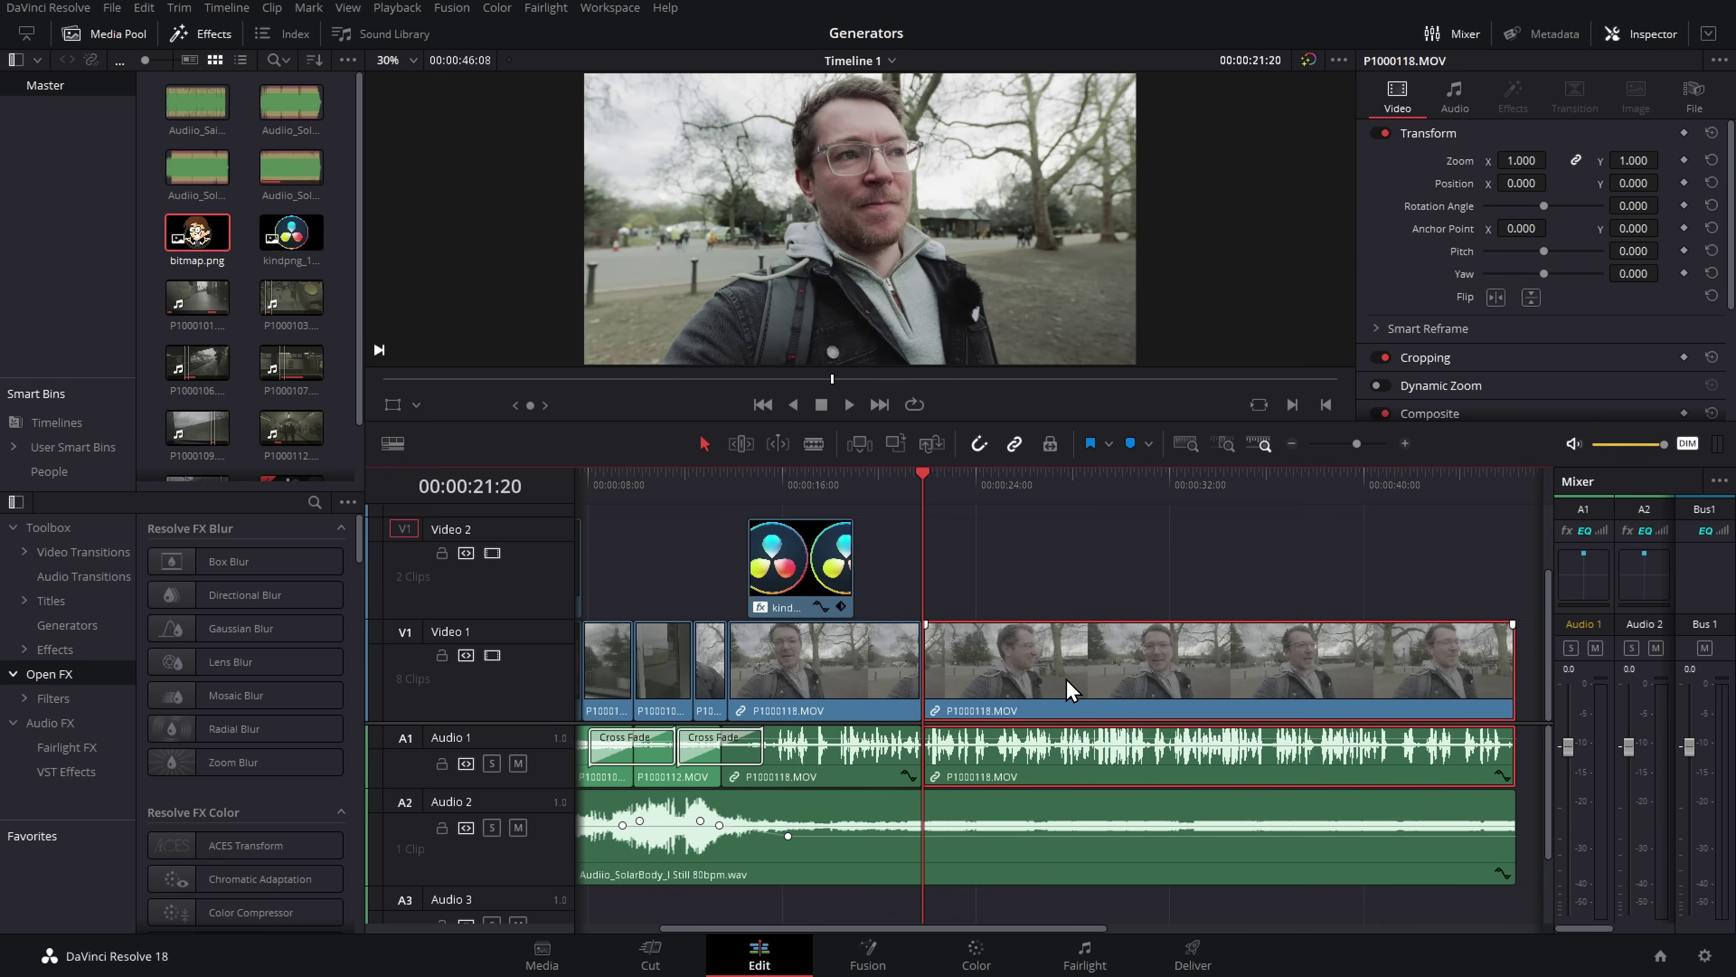
click(190, 295)
double_click(190, 294)
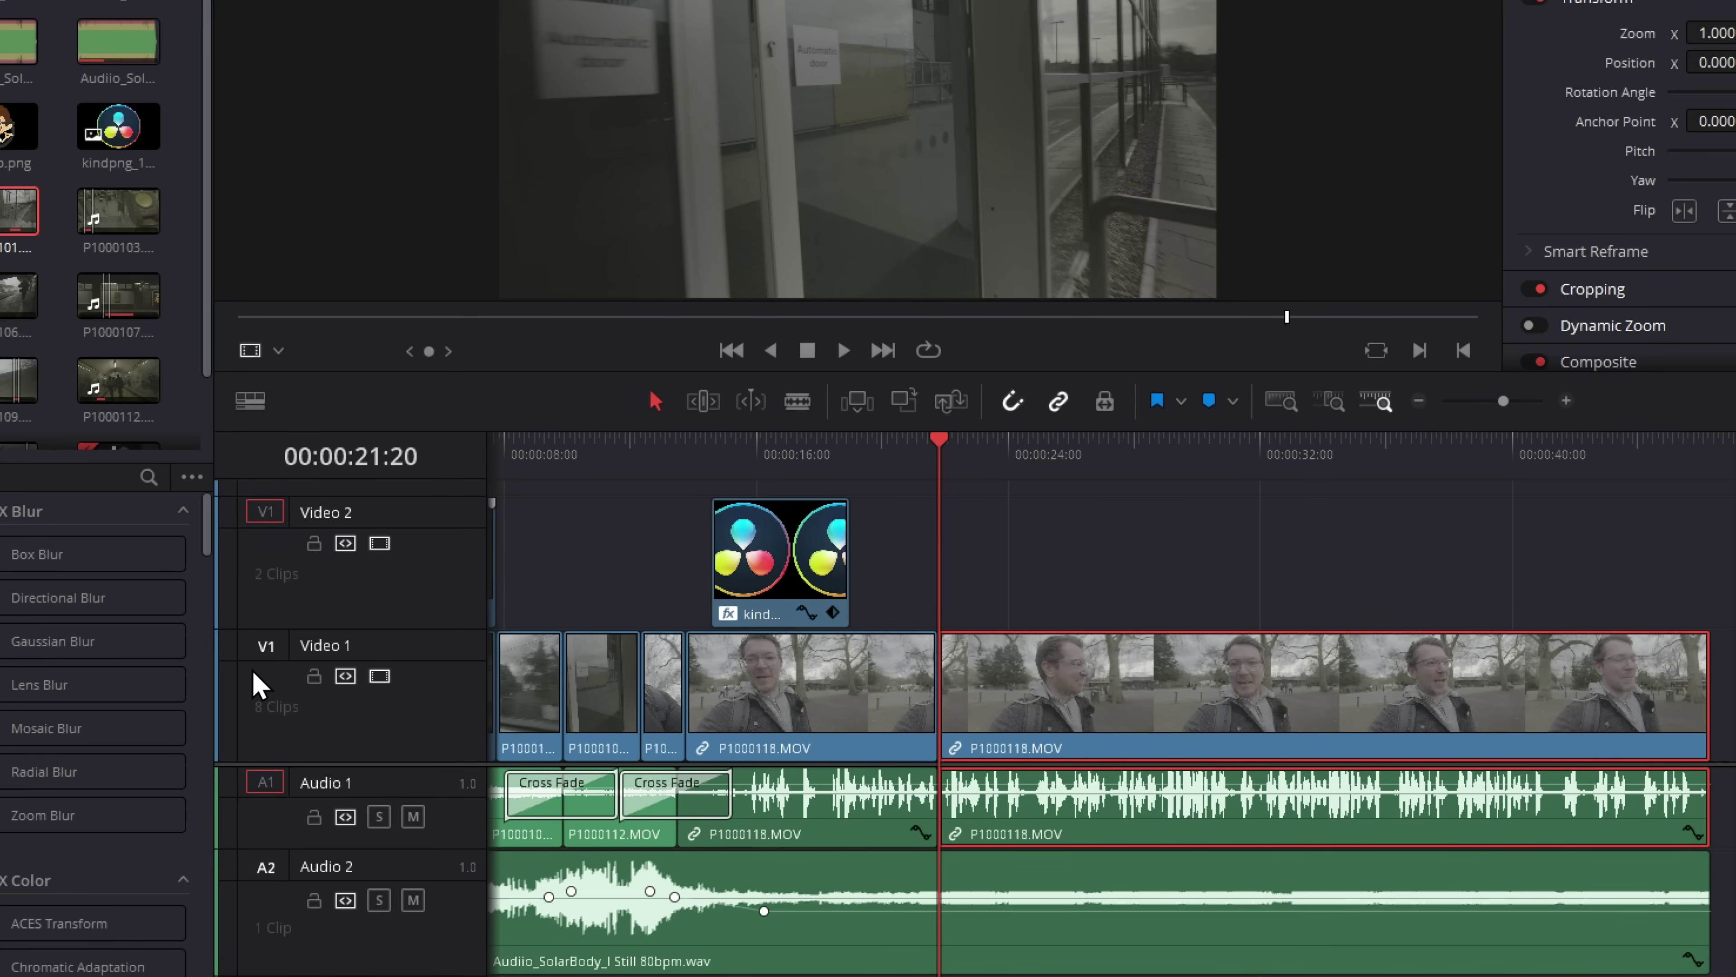
click(262, 650)
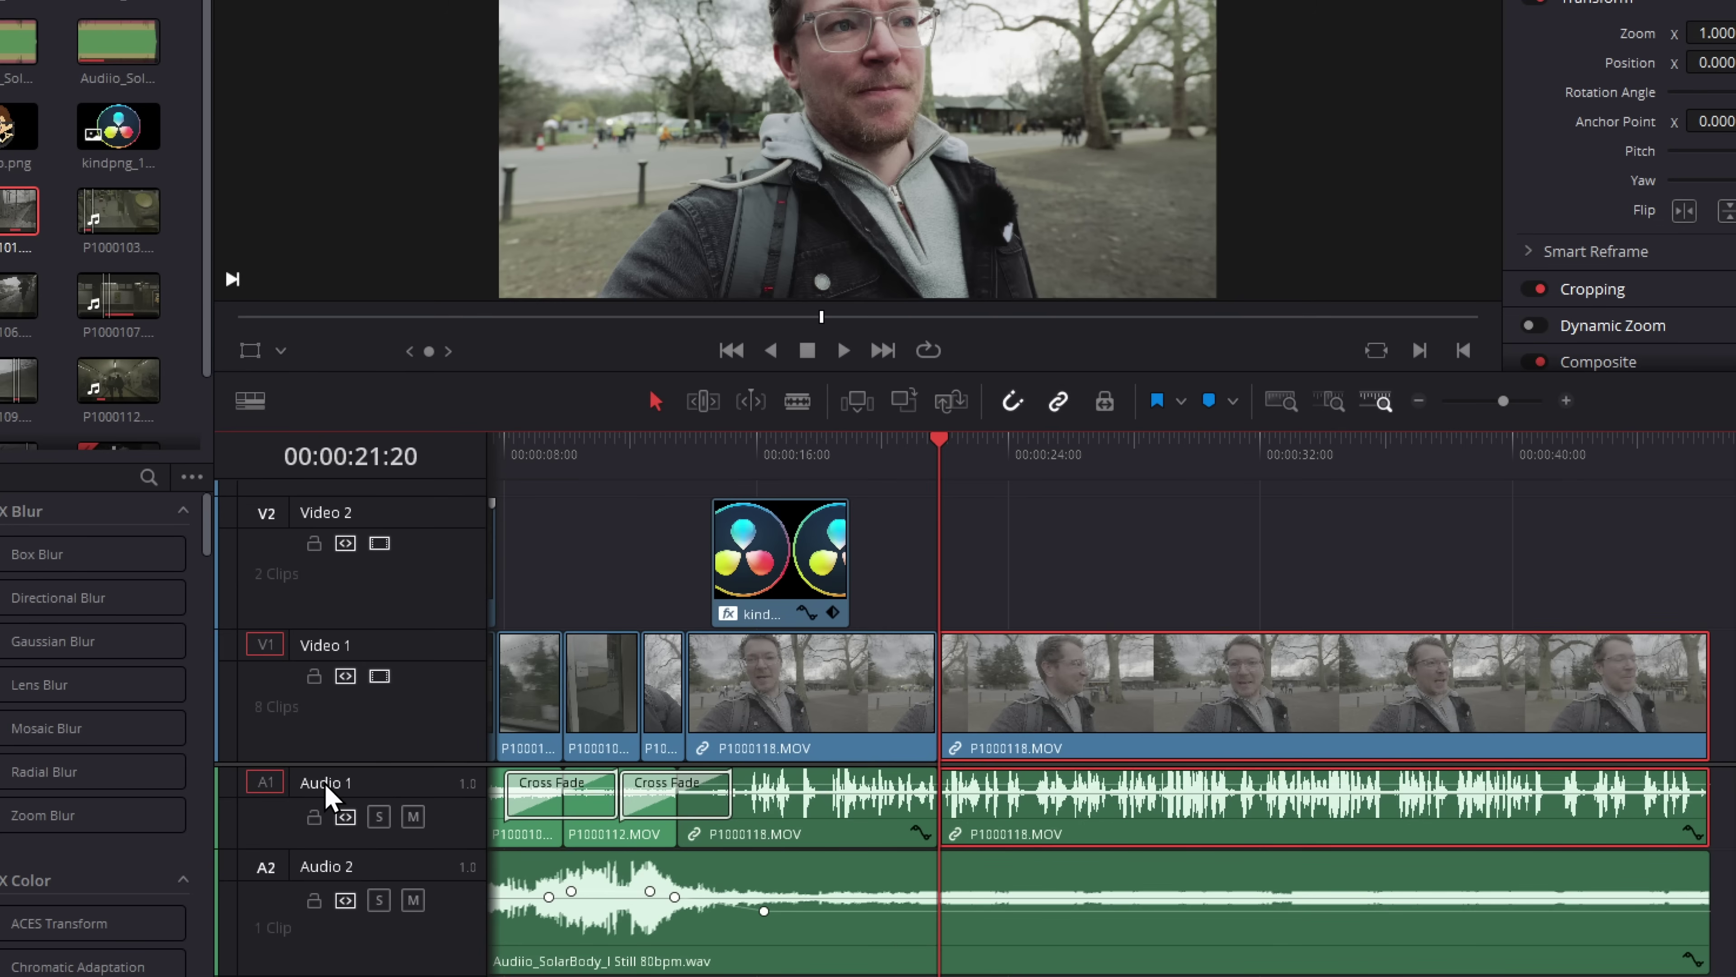
key(F9)
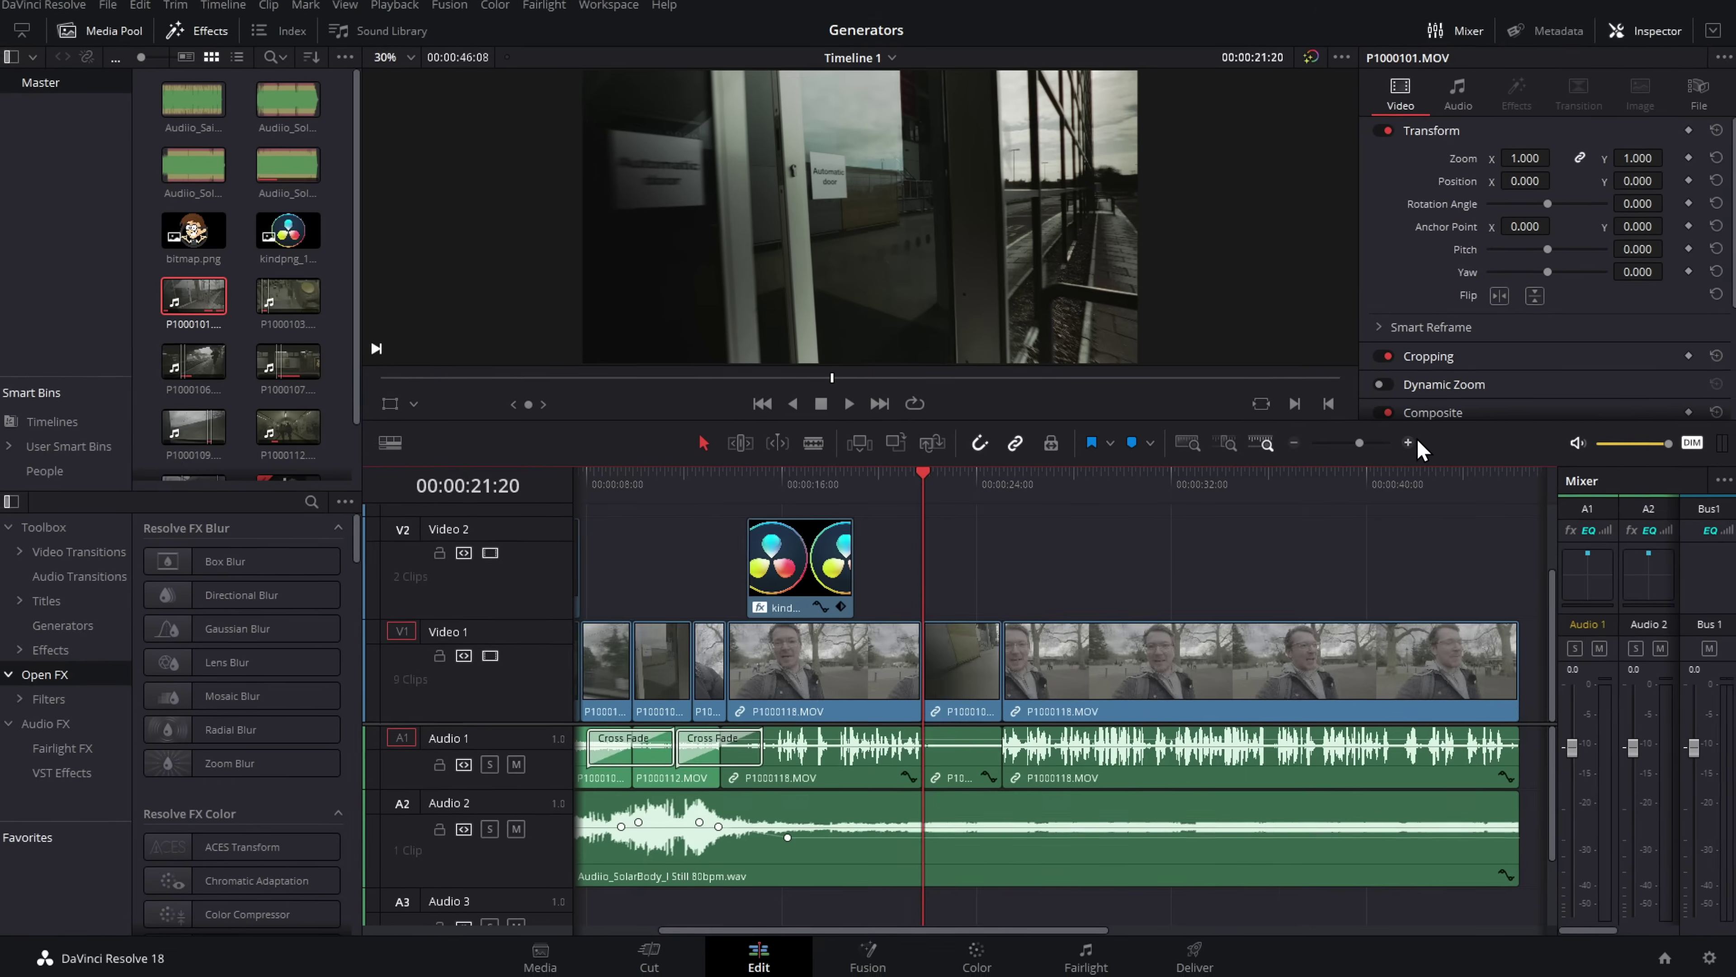
Remove the inserted P1000101, save, and overwrite it onto Video 1 with Audio 1 disabled.
key(ctrl+equal)
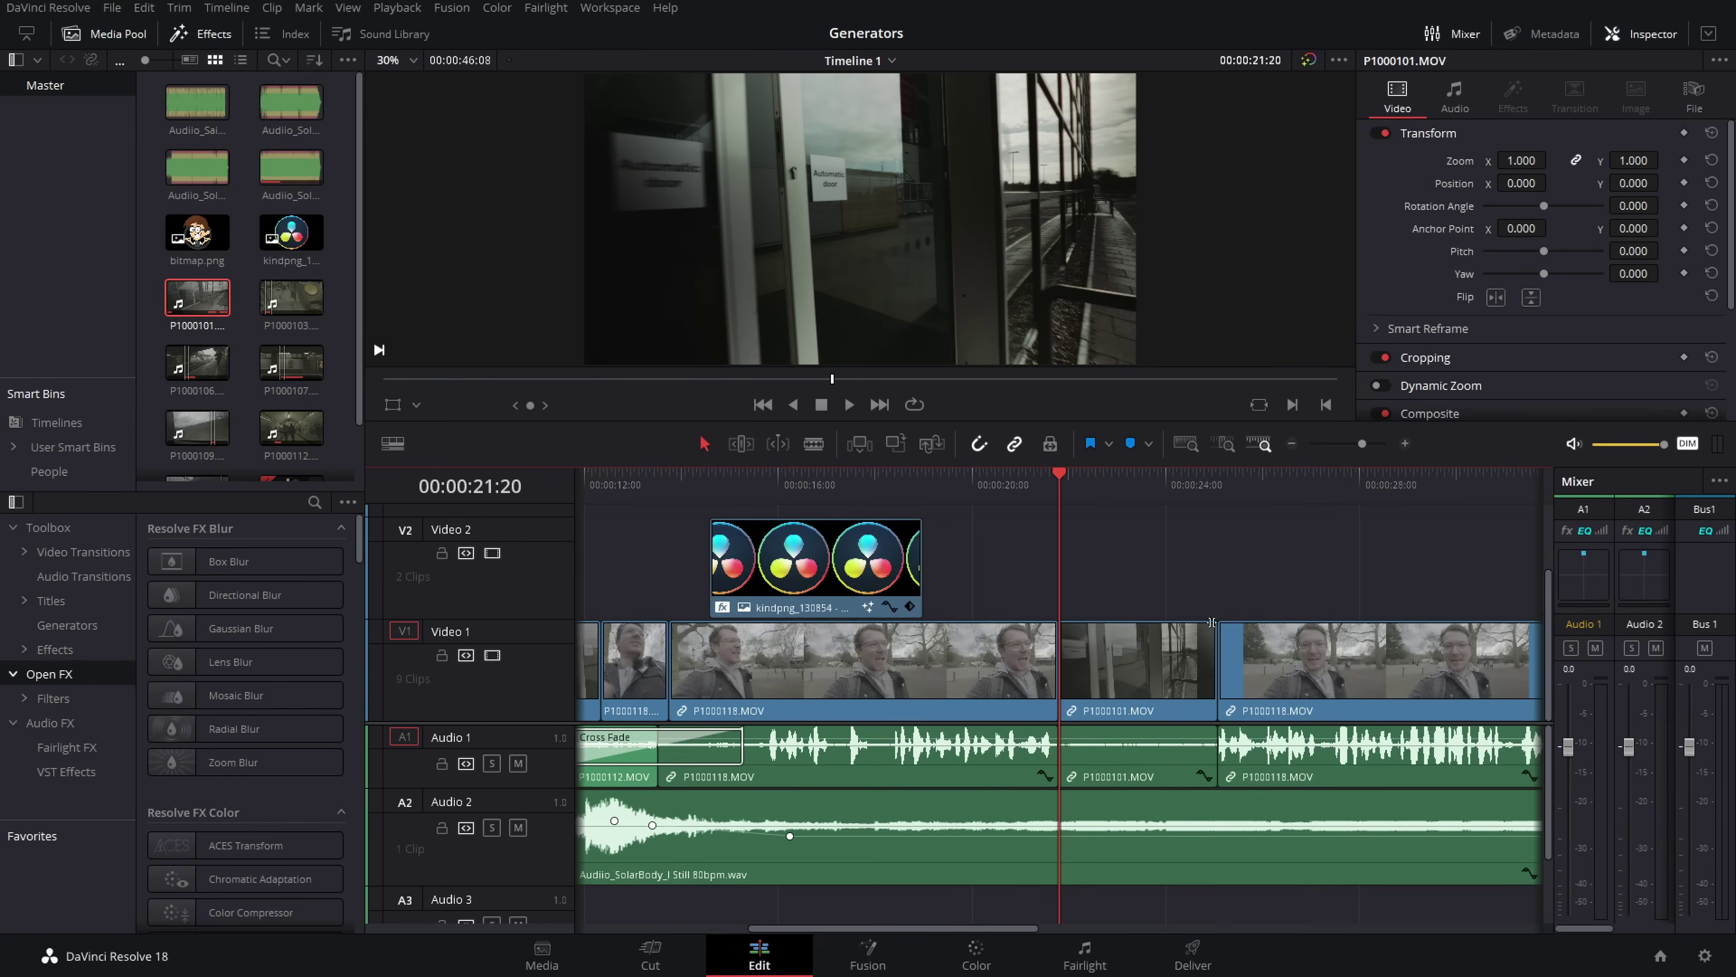
scroll(1018, 574, right, 5)
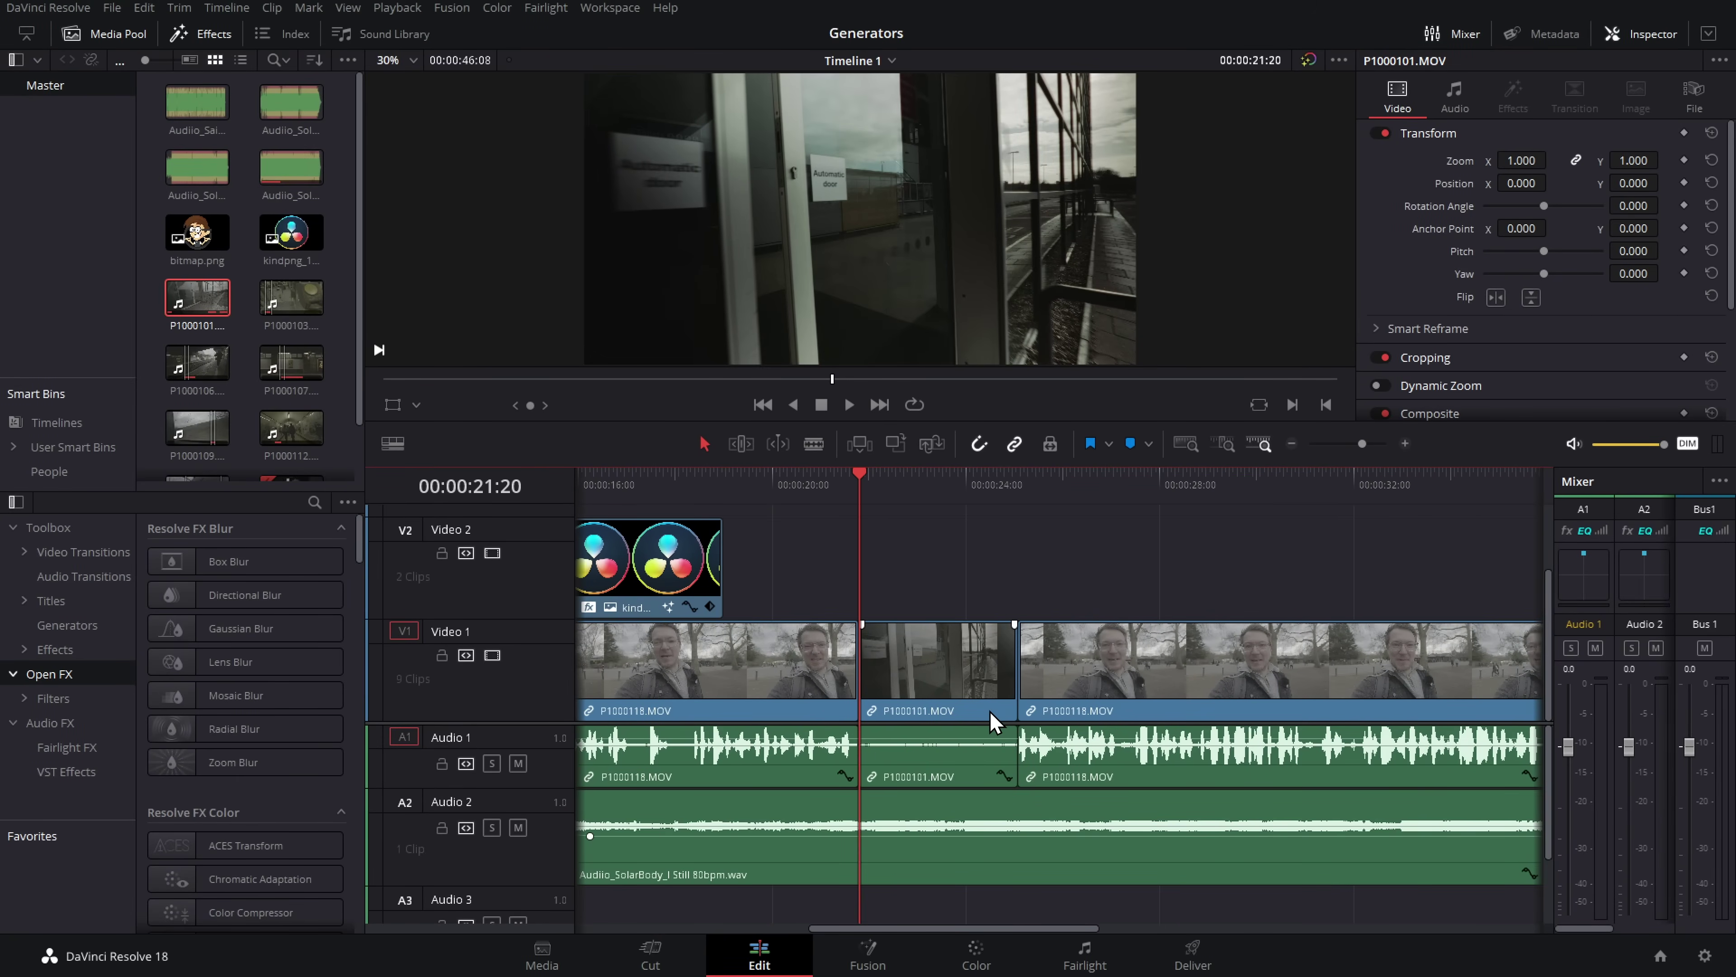
key(Delete)
key(ctrl+s)
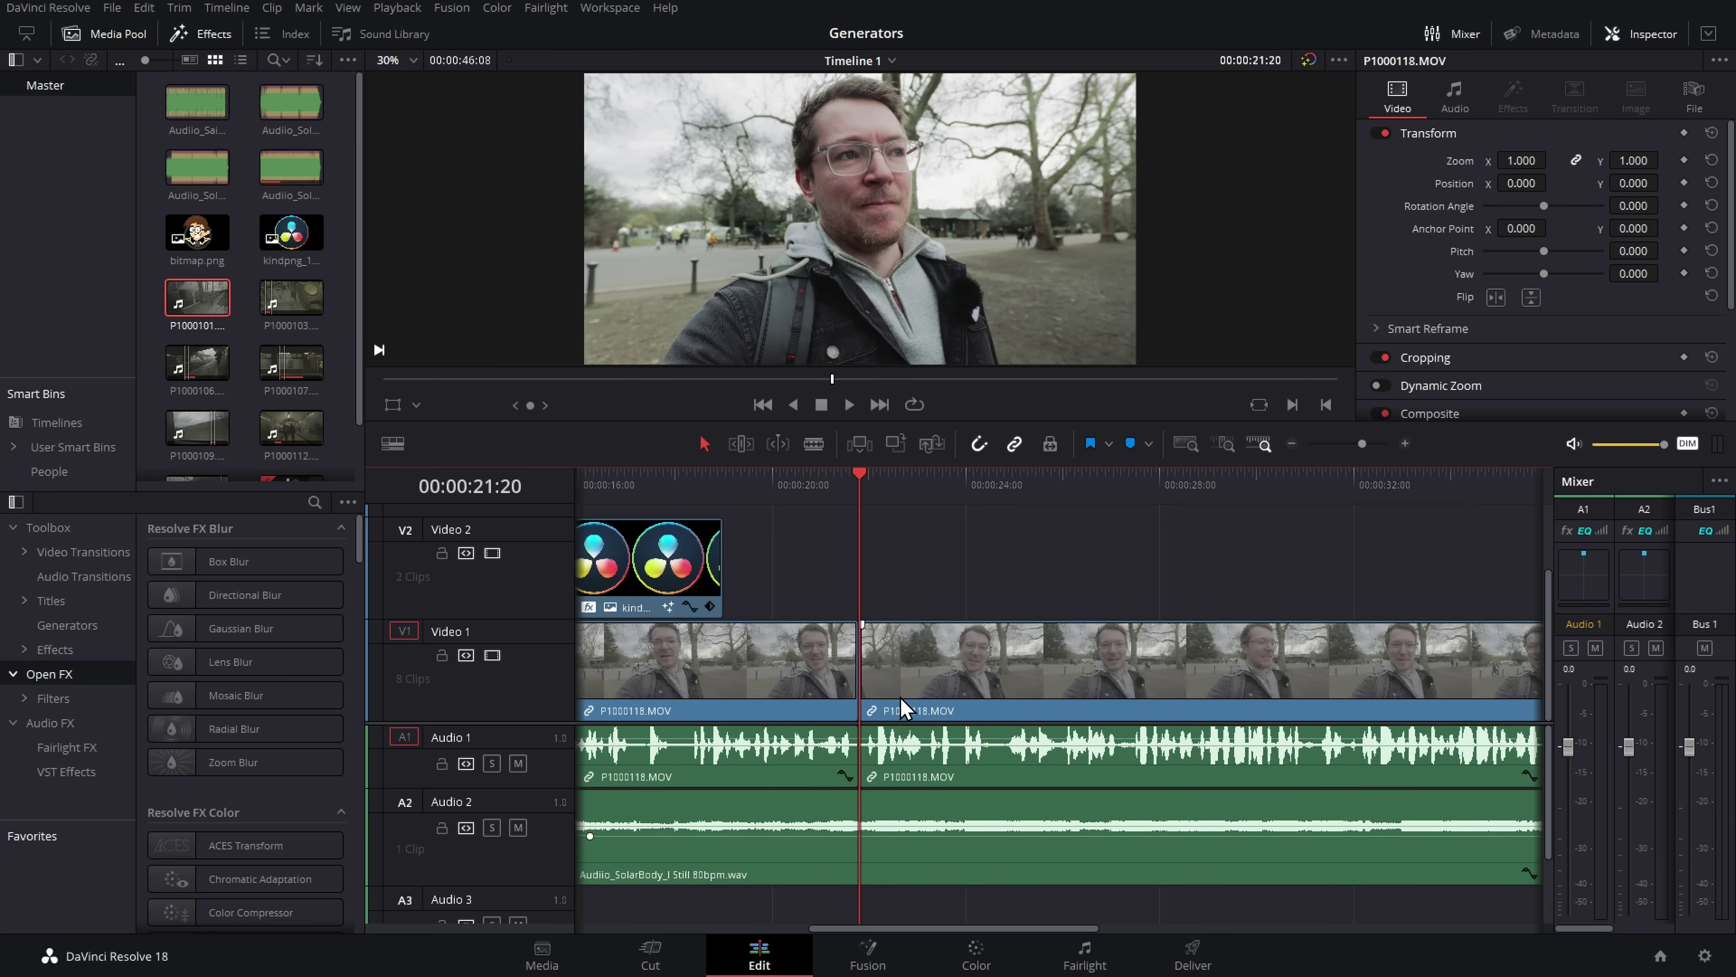
click(405, 739)
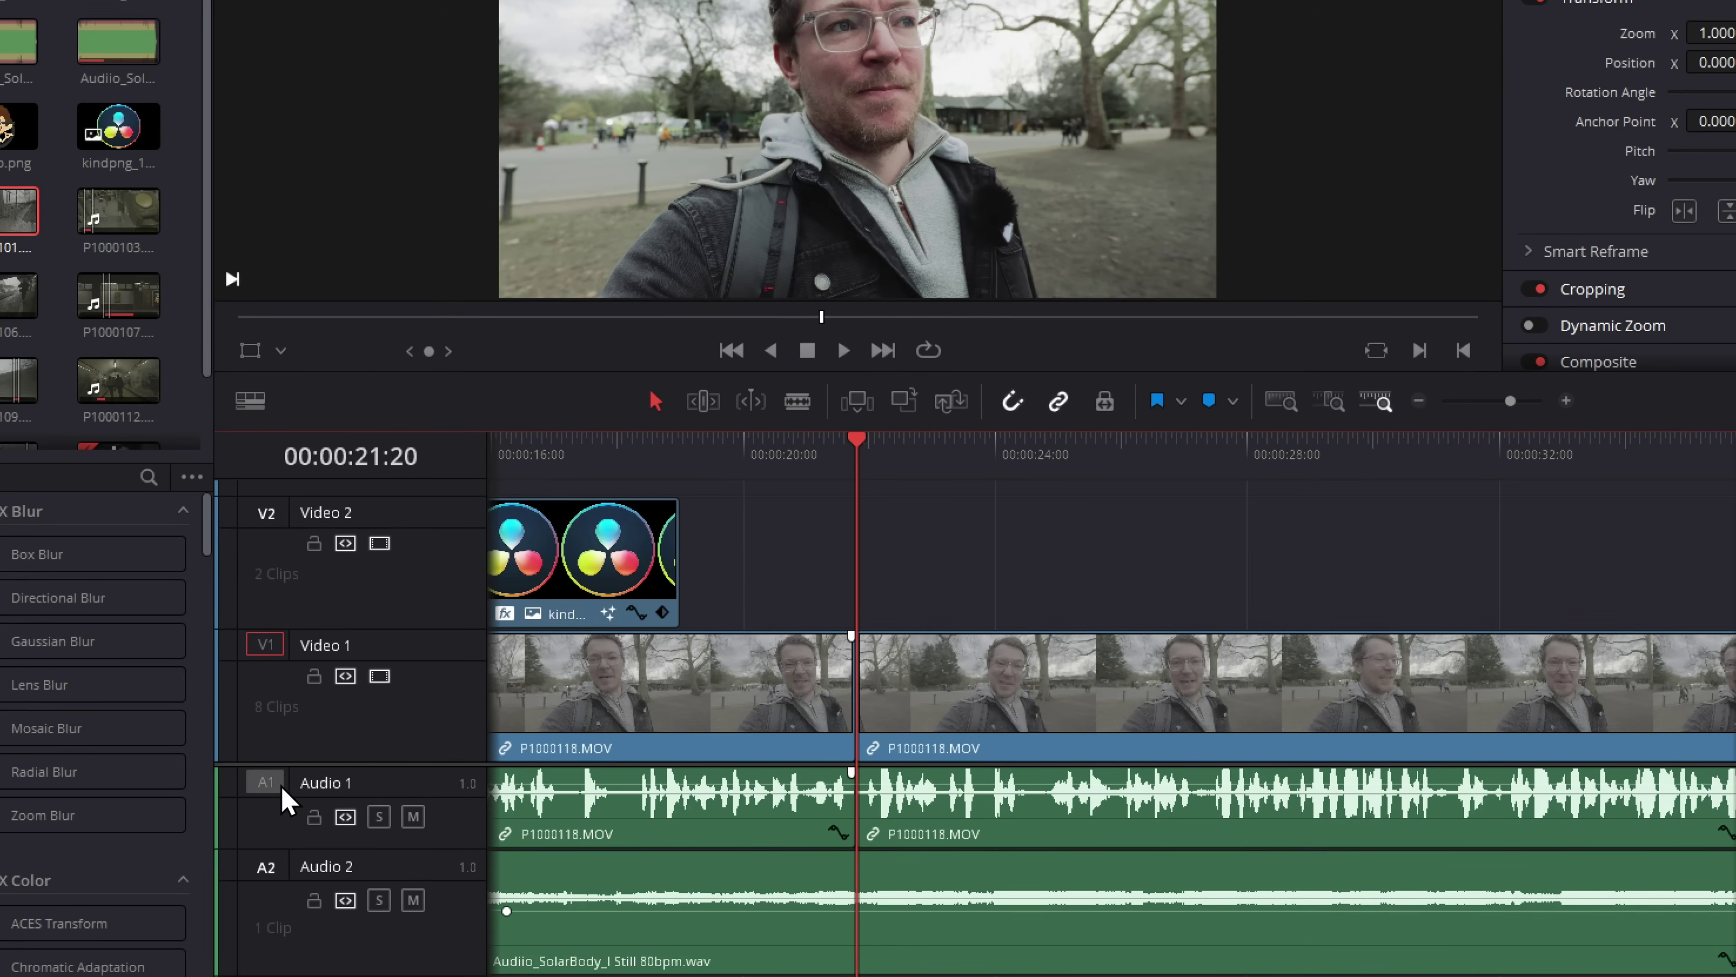
key(F10)
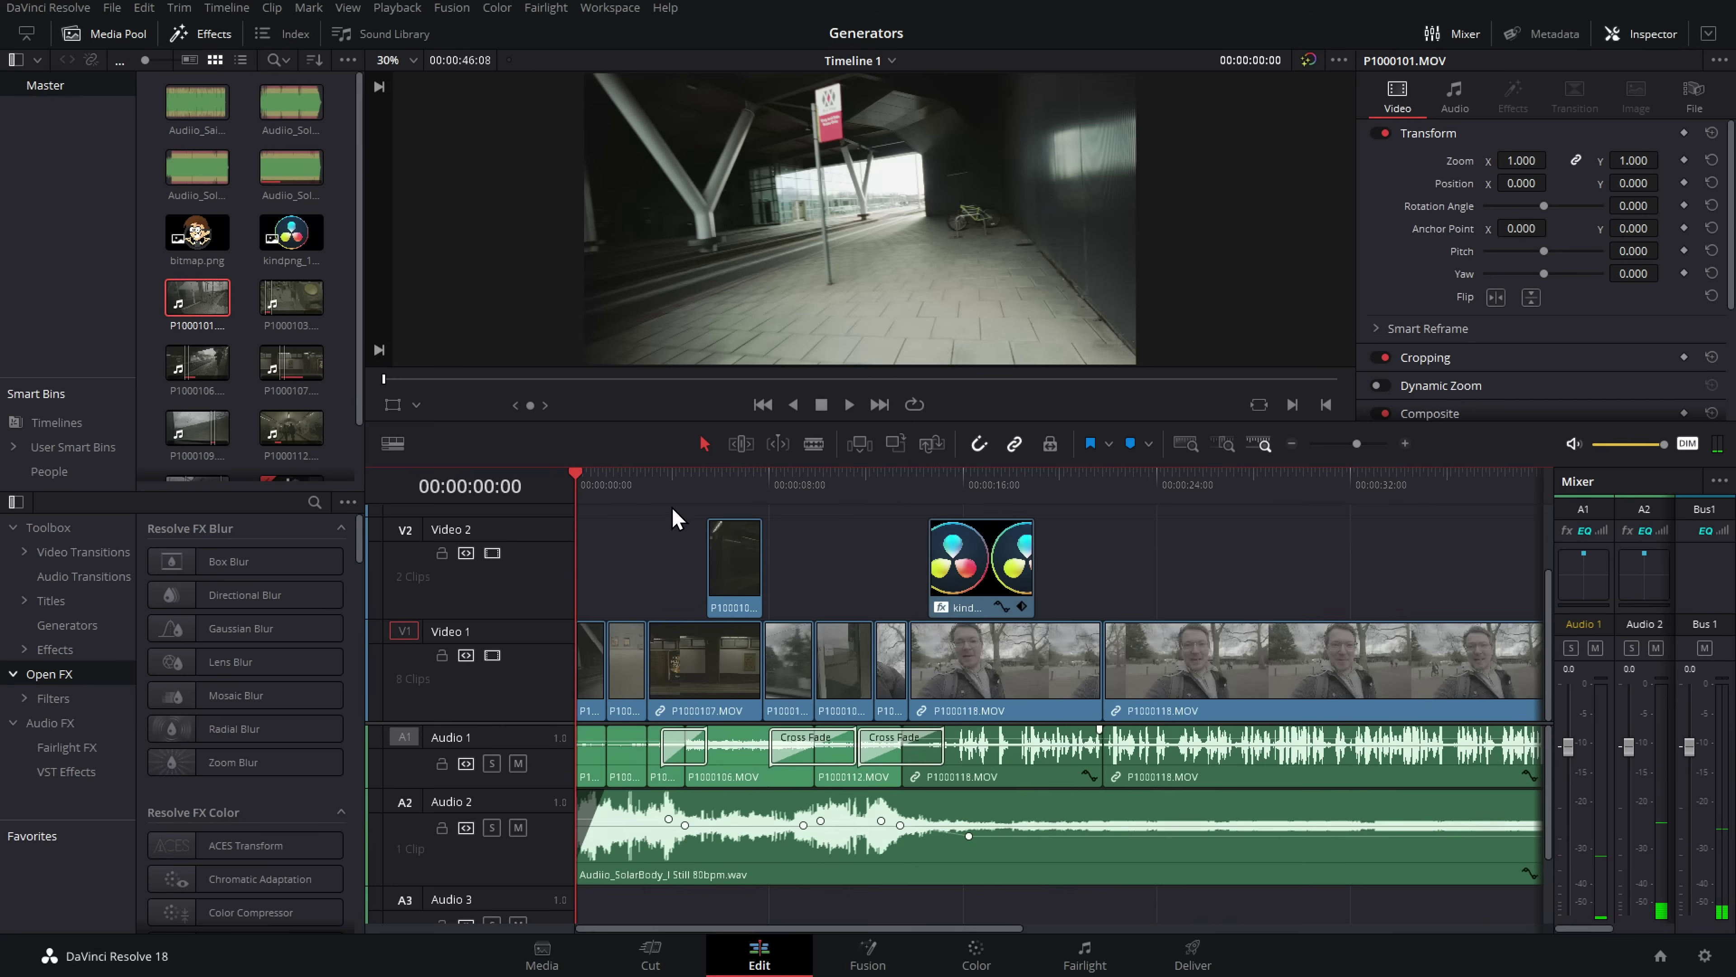
Zoom into the train platform section and preview the P1000106 clip on Video 2.
drag(660, 487, 707, 486)
click(1405, 443)
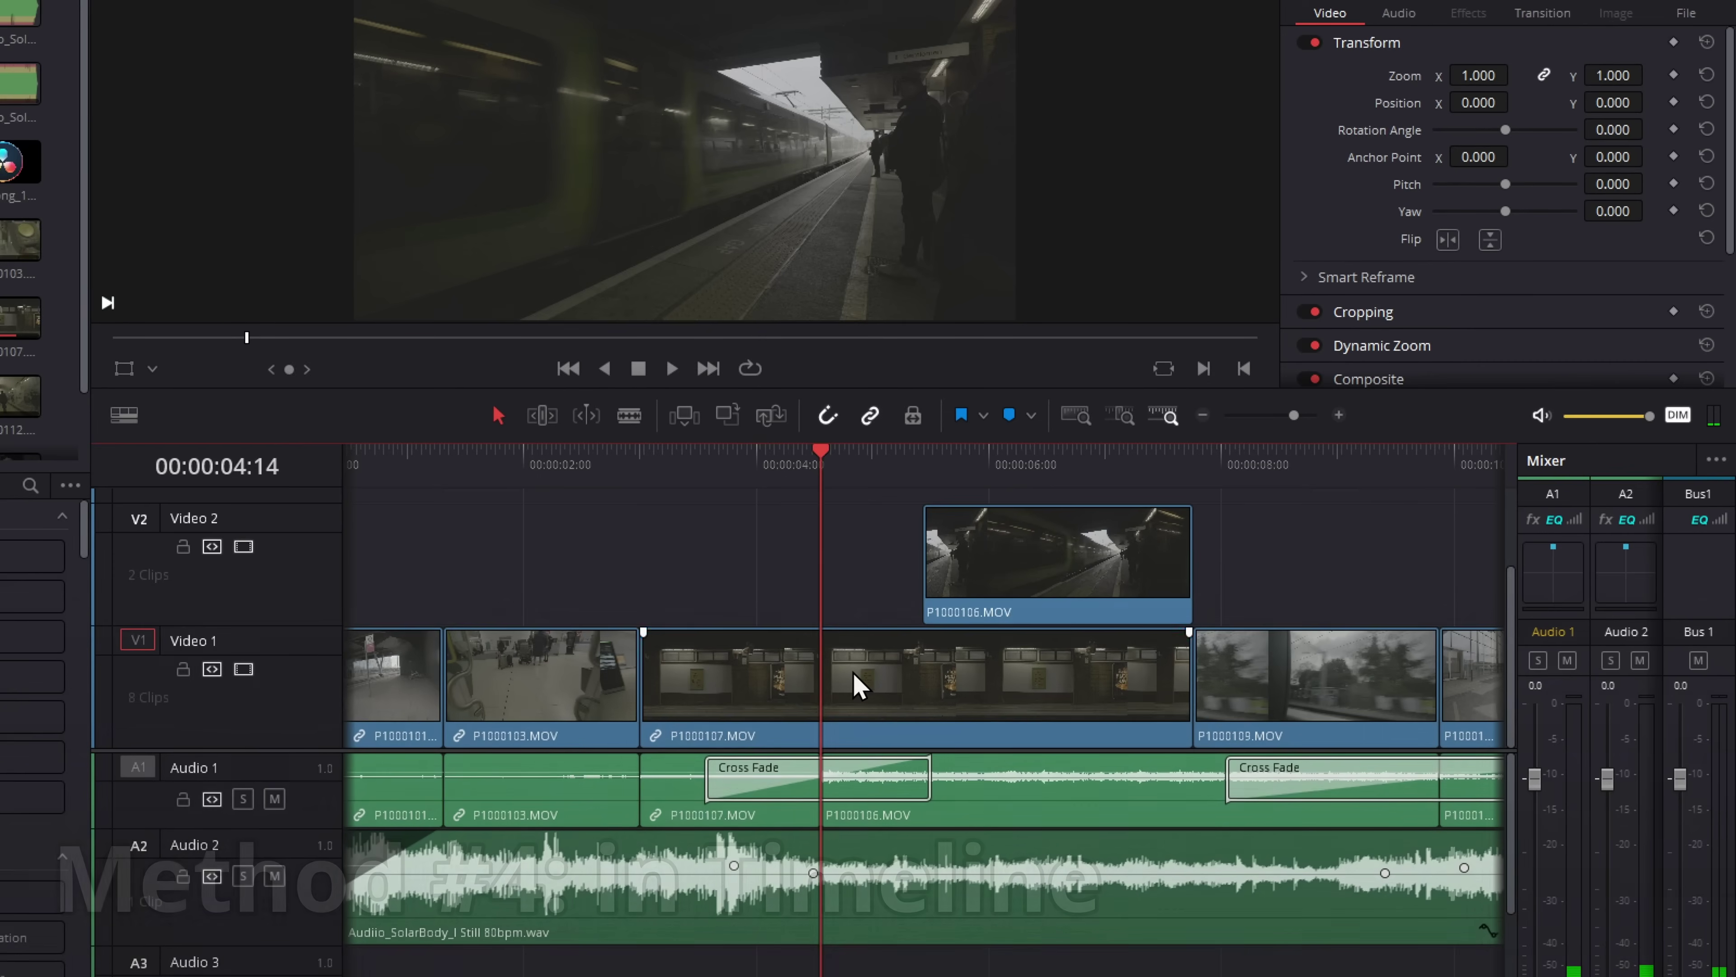
click(856, 684)
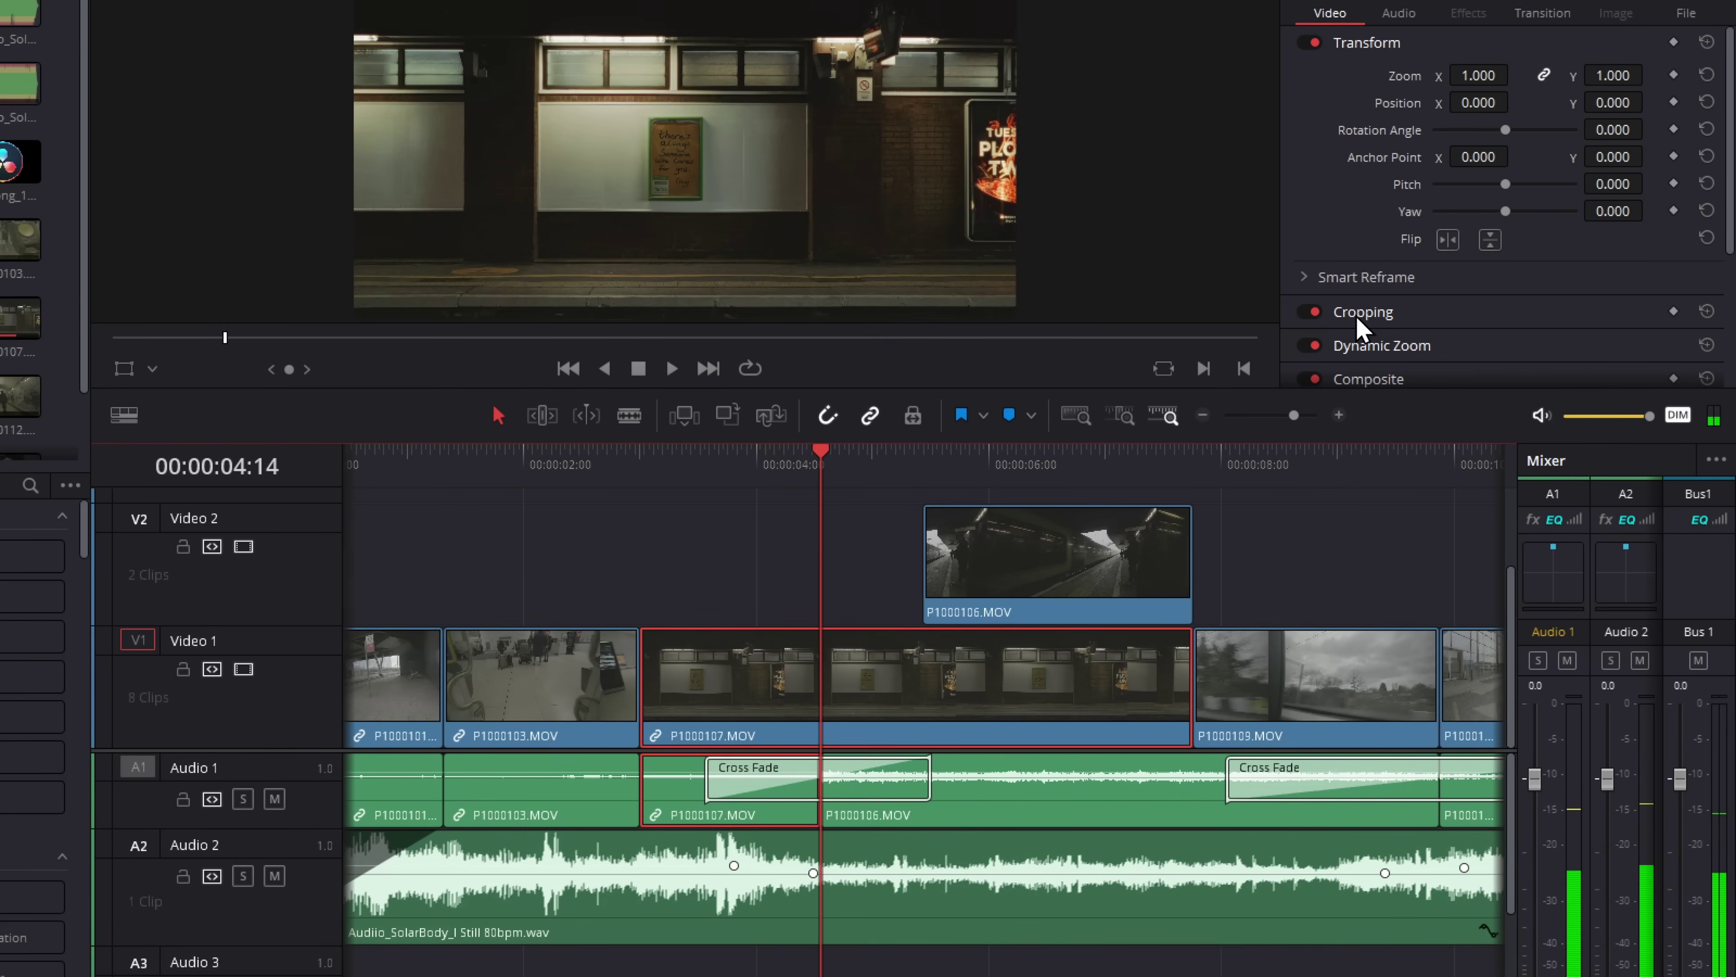
scroll(1373, 345, down, 2)
scroll(1370, 340, down, 2)
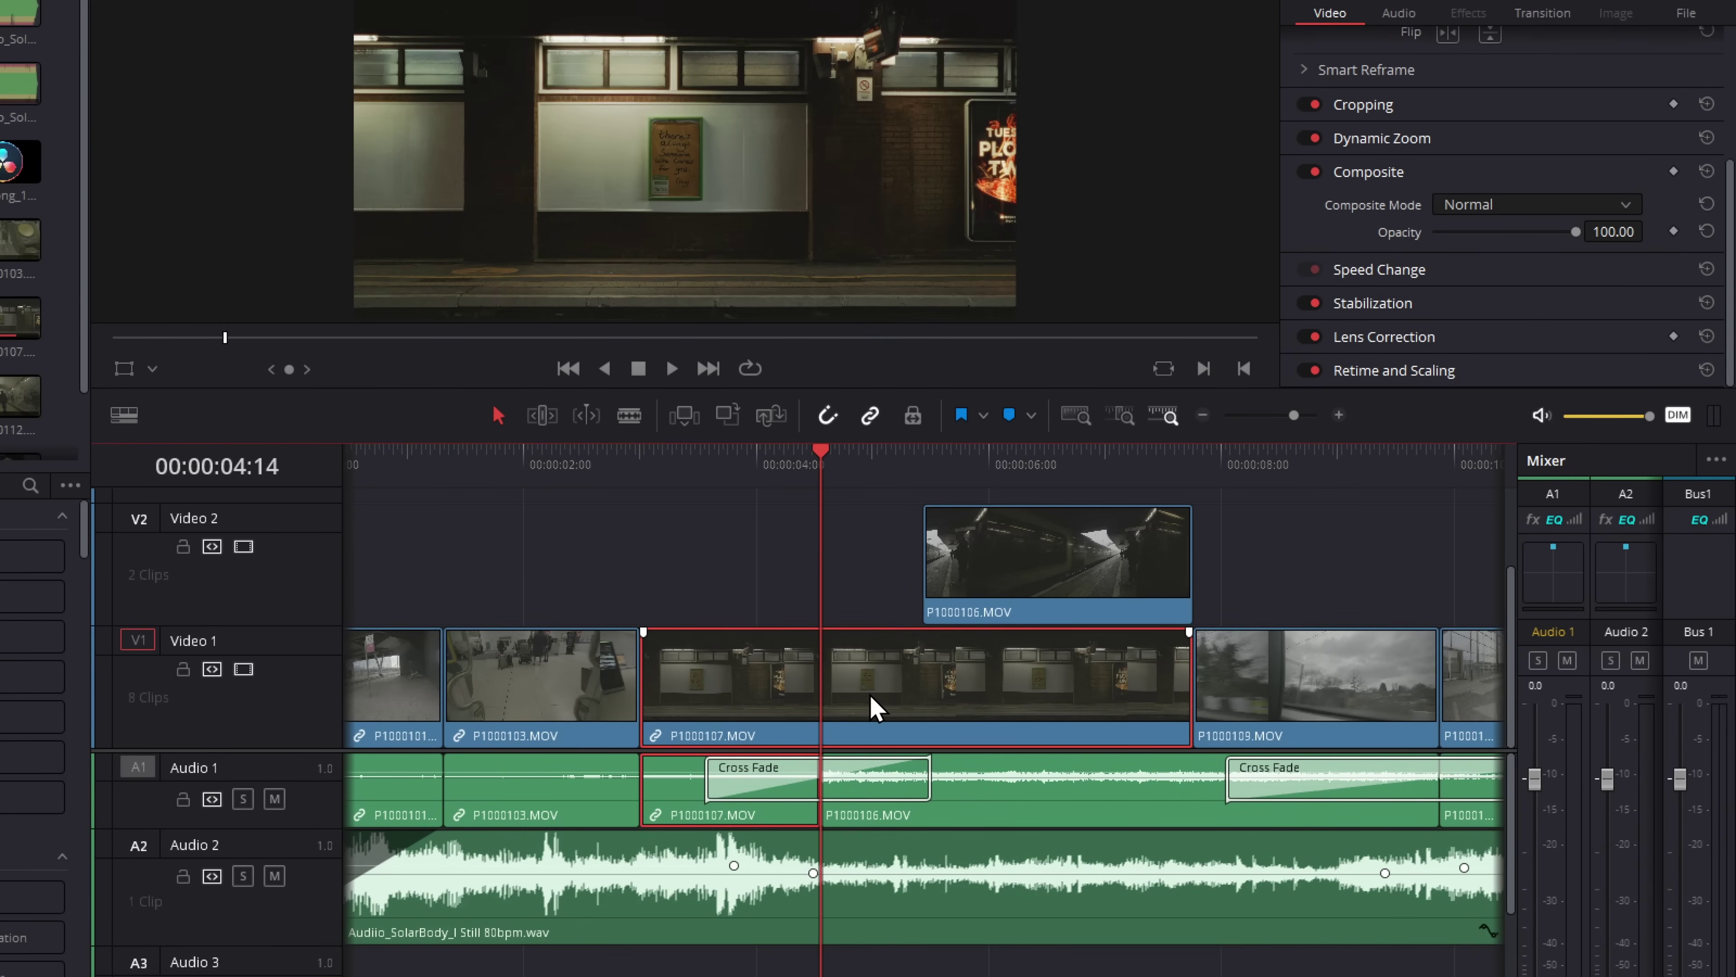
click(1022, 537)
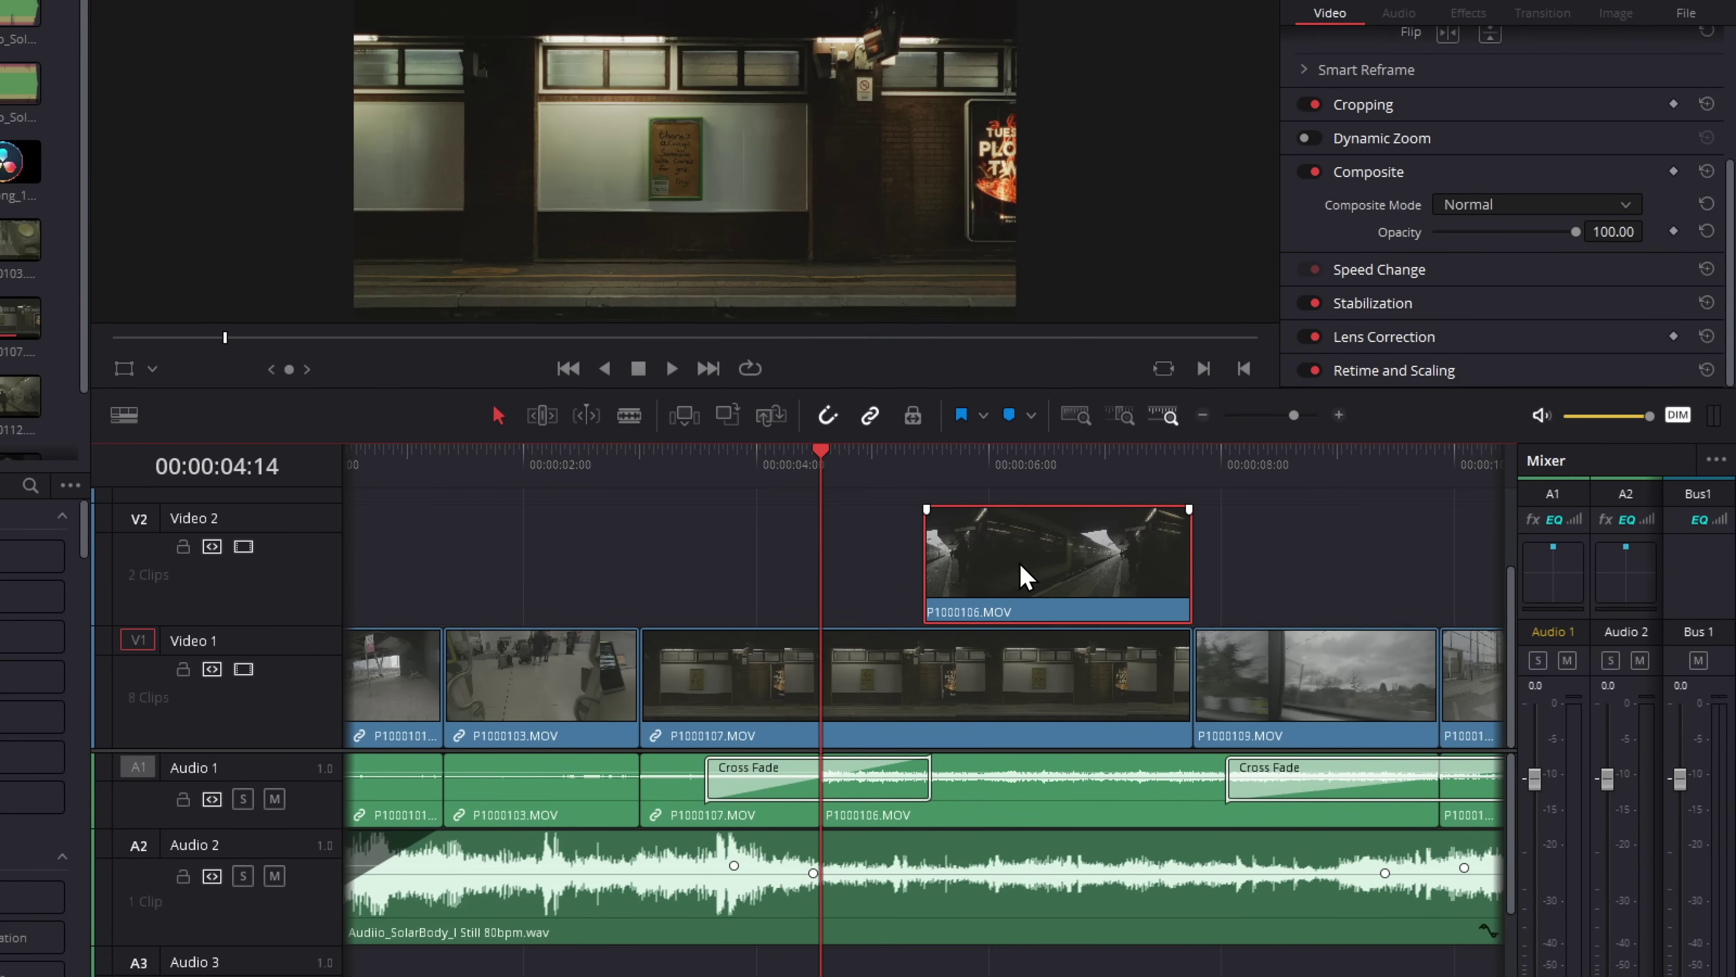
click(985, 475)
drag(992, 487, 906, 472)
scroll(1251, 541, right, 4)
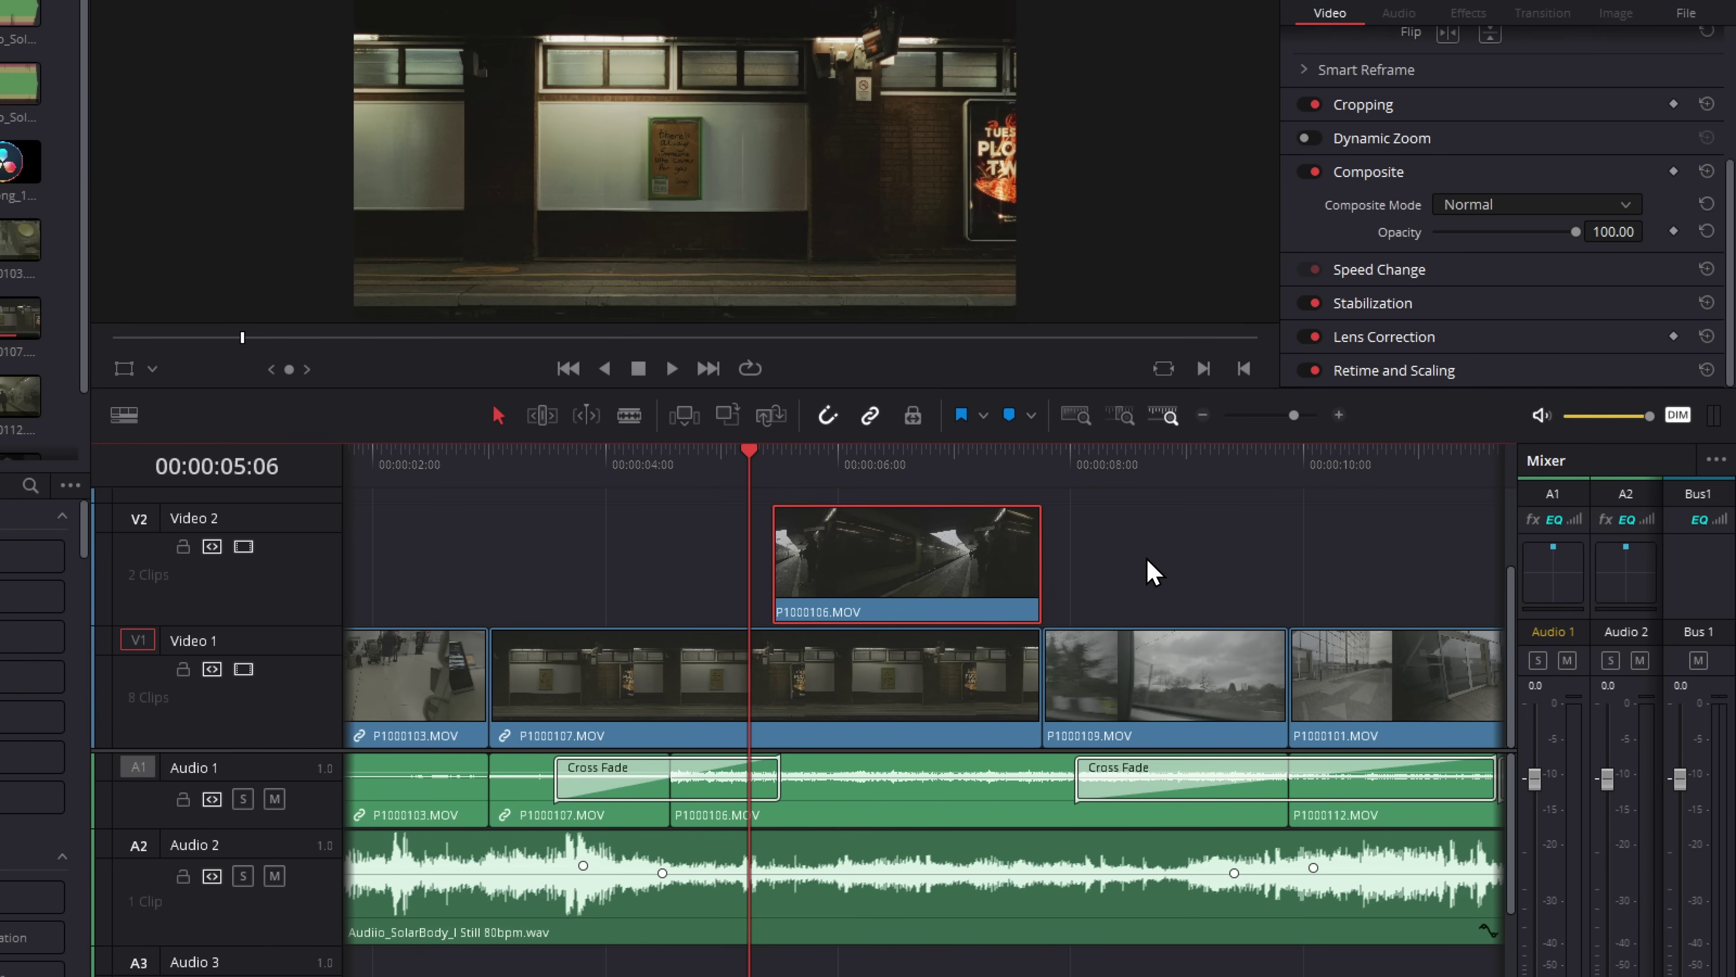
Ctrl-drag P1000106 onto Video 1 over P1000107, then verify its playback, stabilization and grade.
click(1173, 569)
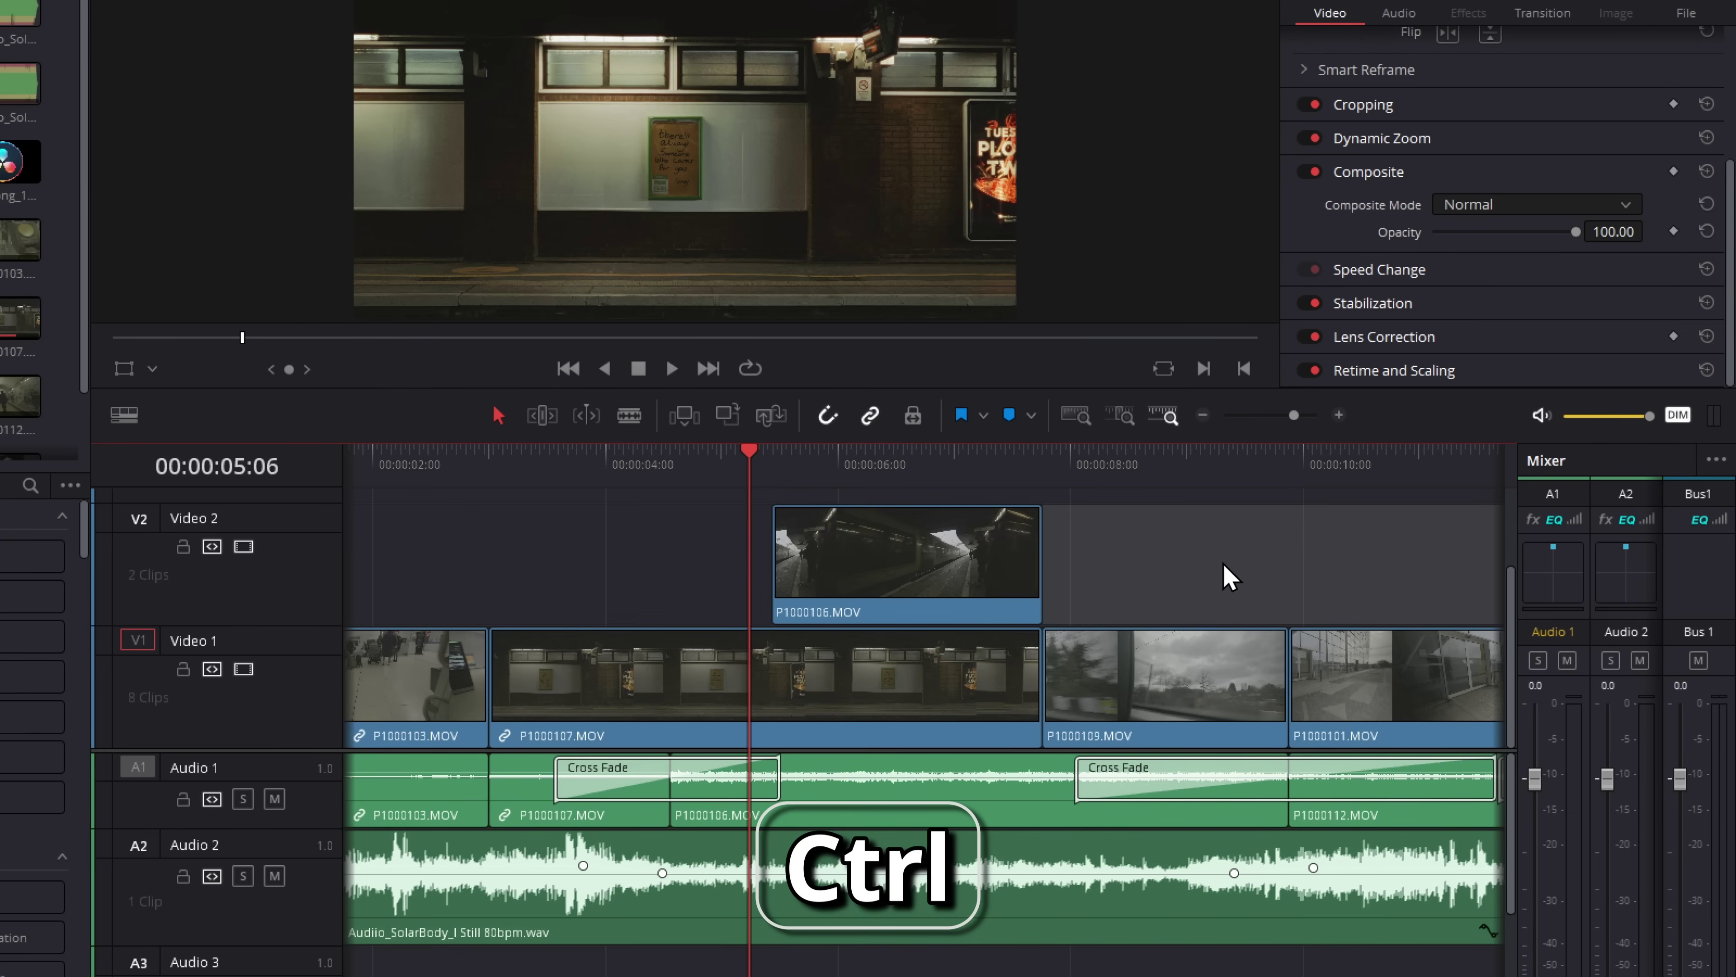
drag(916, 566, 916, 684)
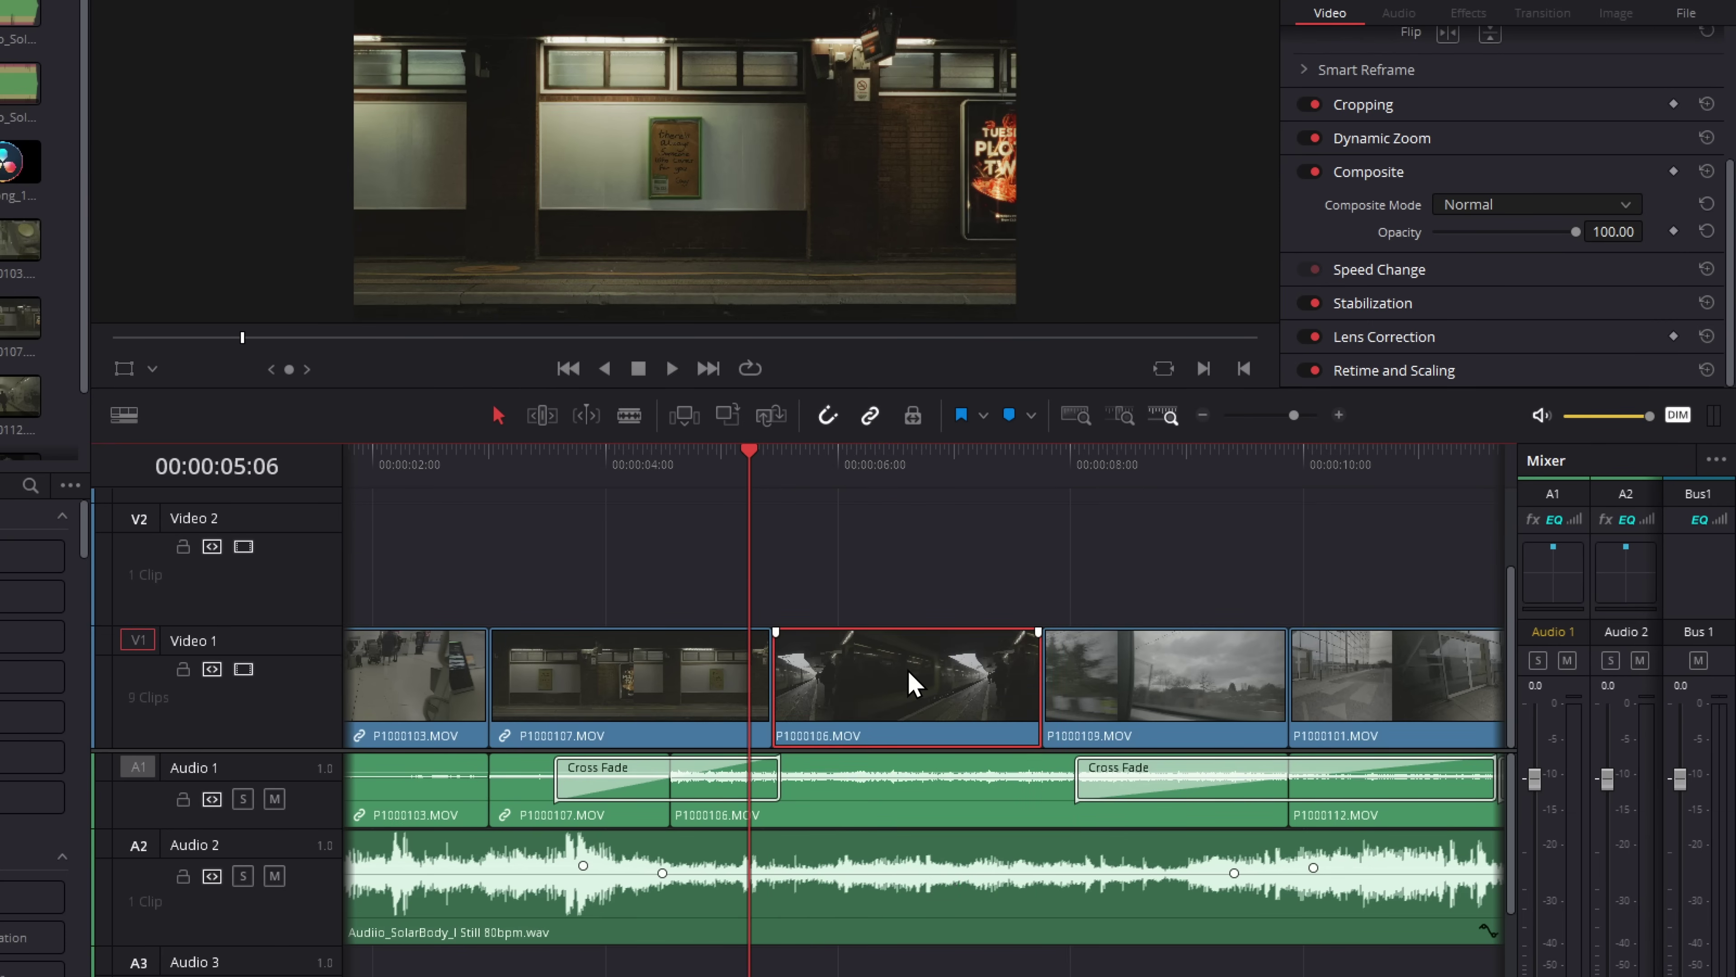
key(space)
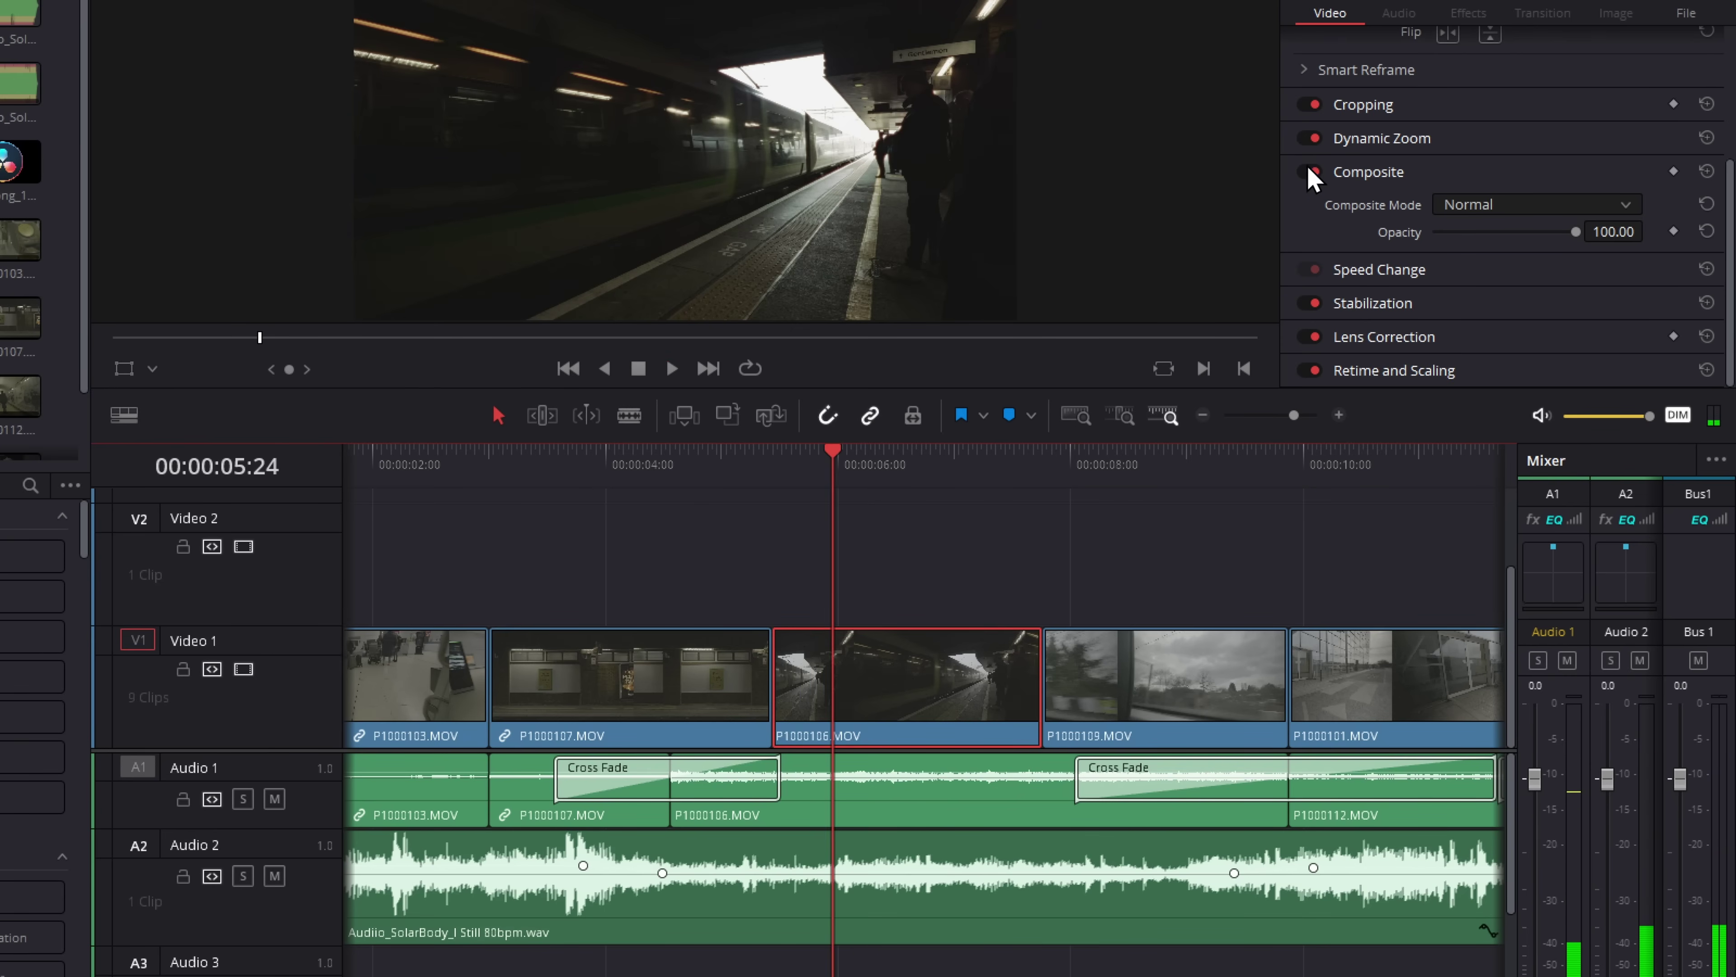
click(1373, 303)
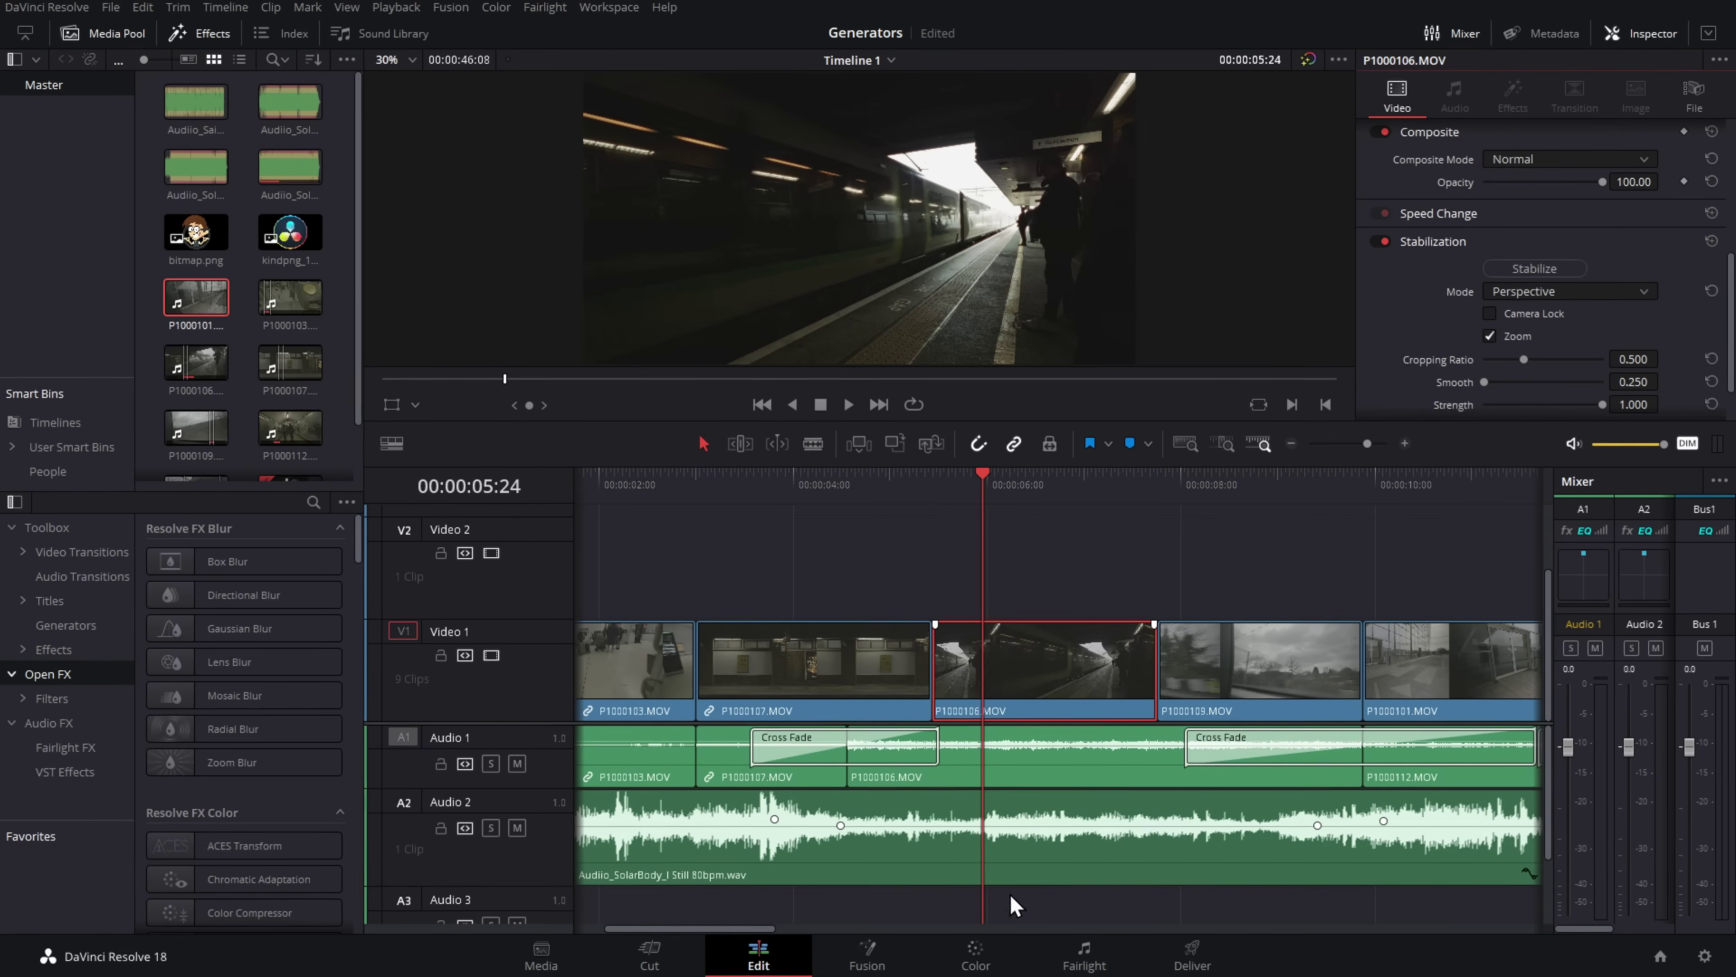
click(978, 957)
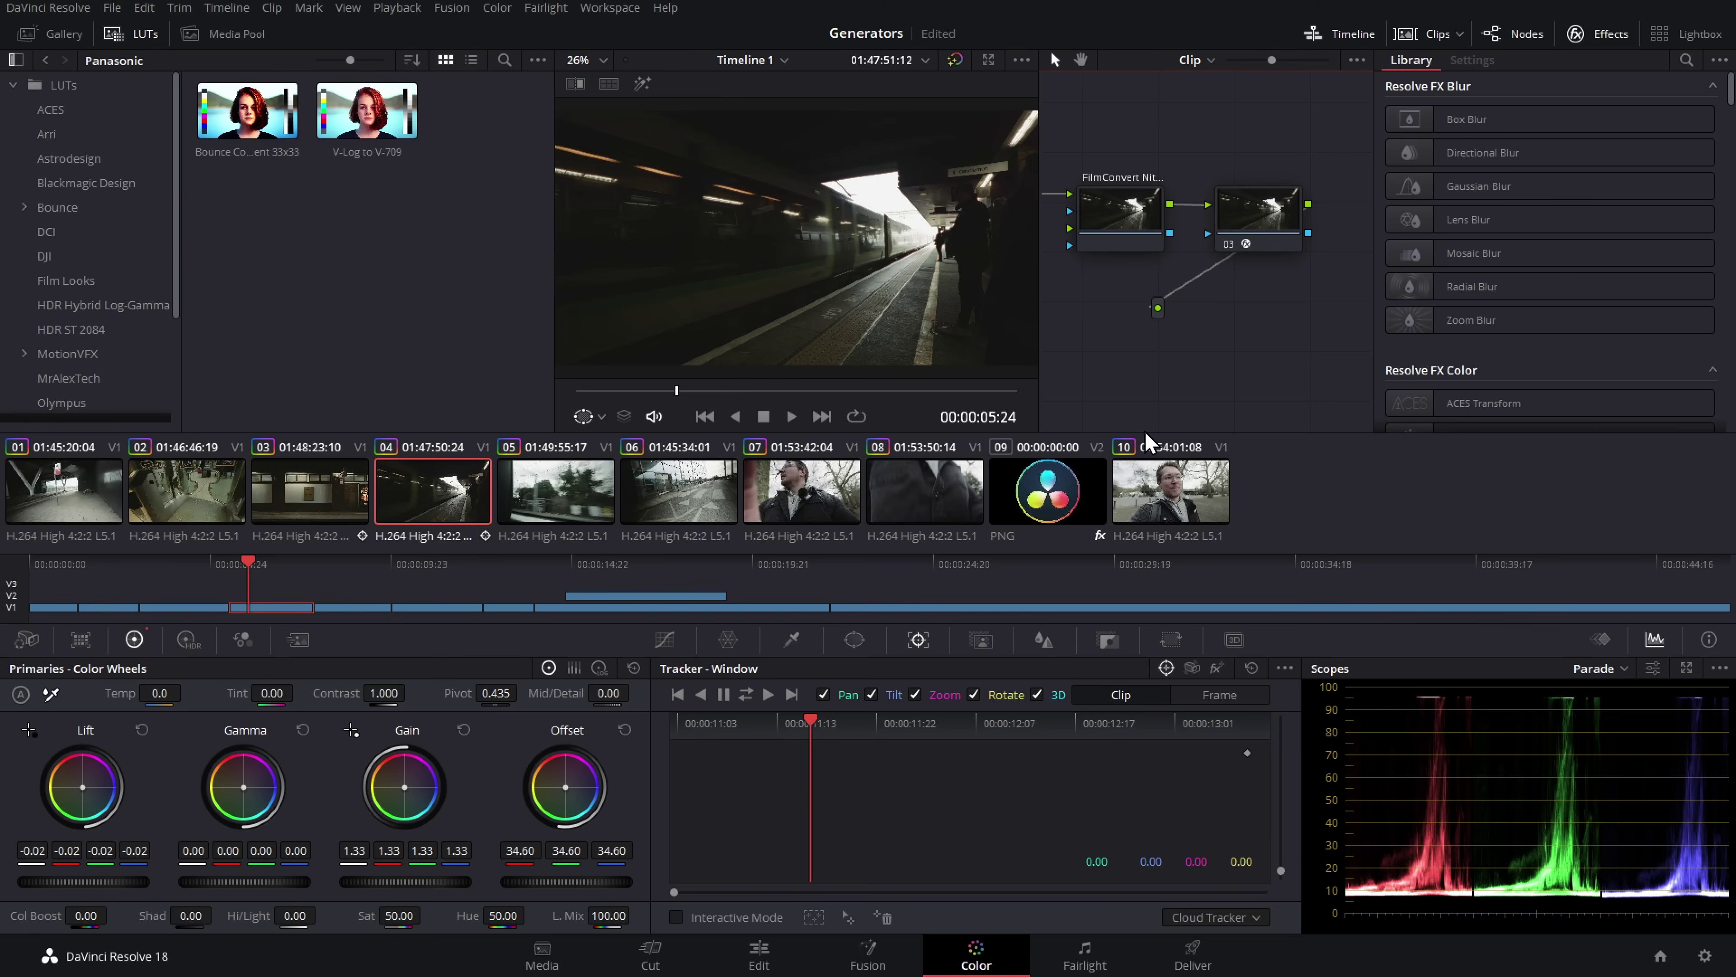
click(760, 960)
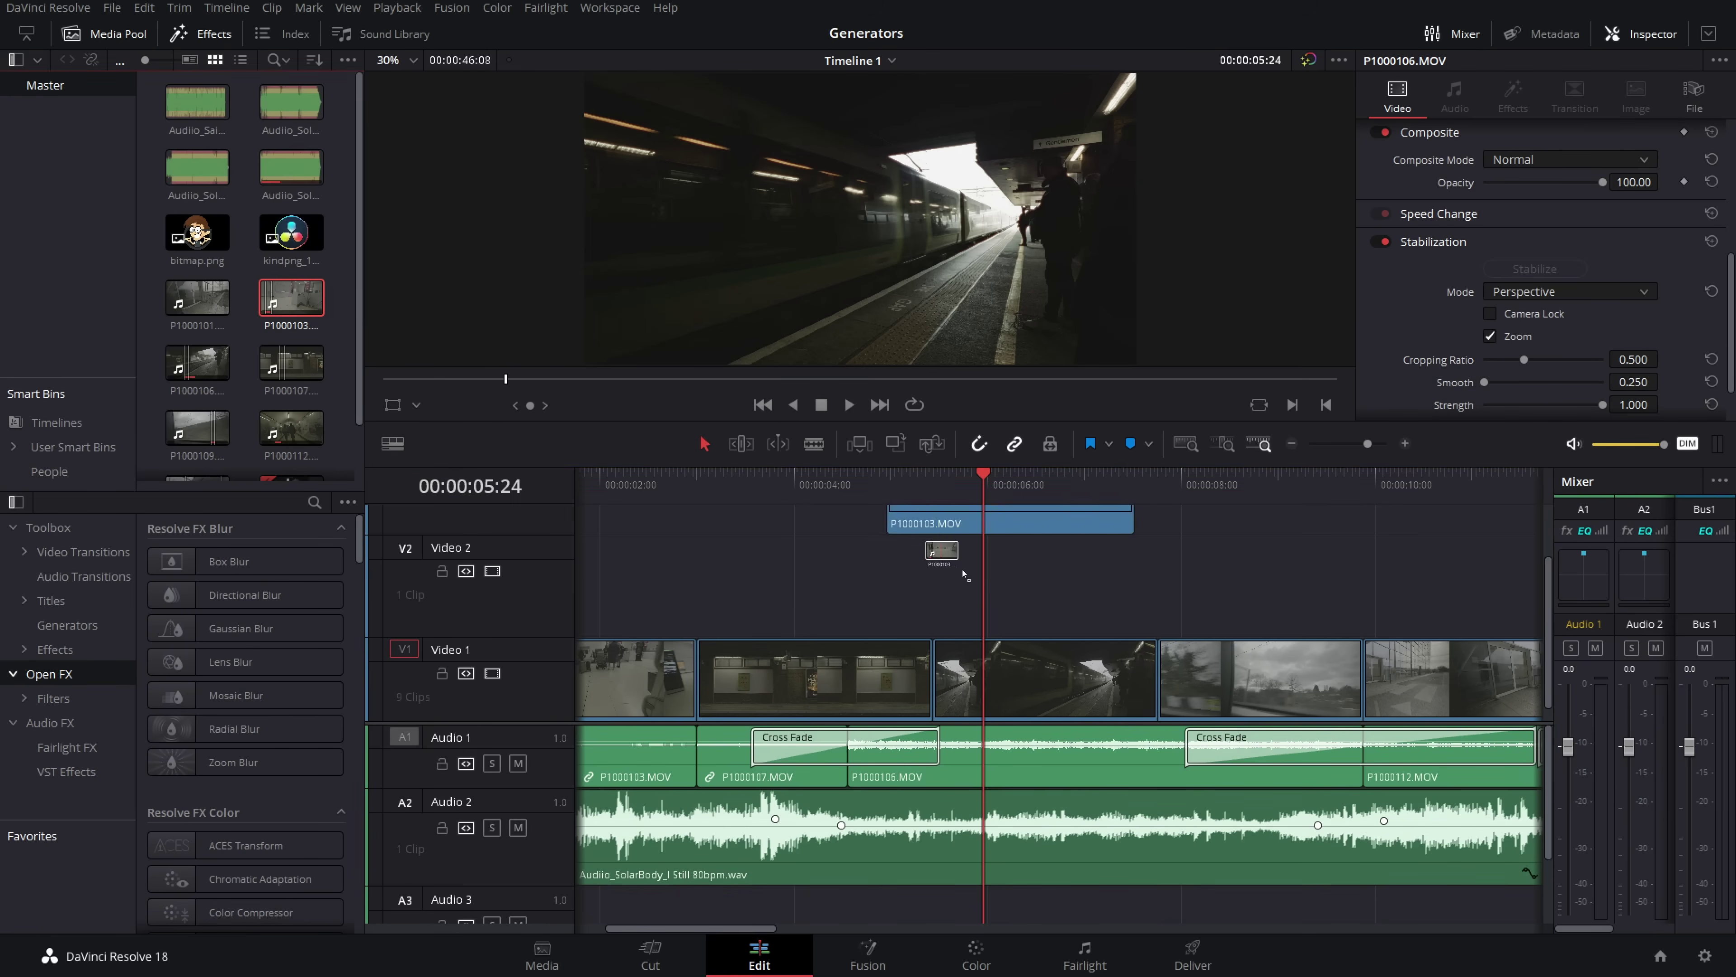
Drop P1000103 over the P1000101 clip on Video 1 and play back the replaced section.
click(1235, 597)
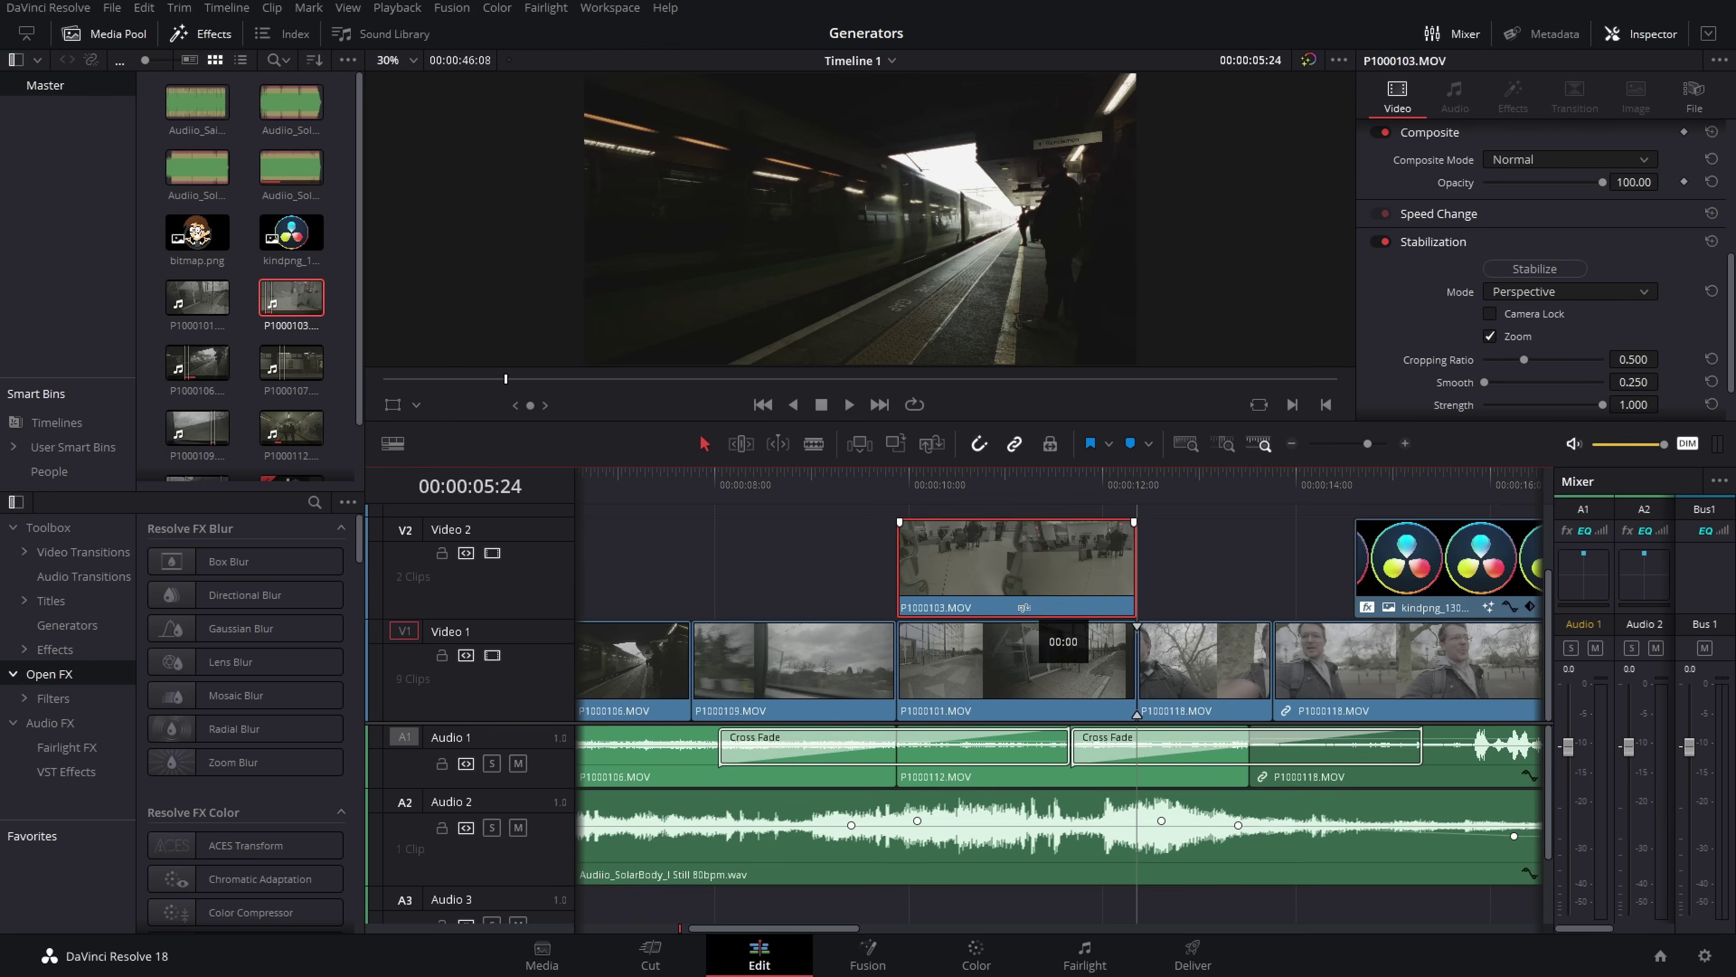
click(891, 491)
key(space)
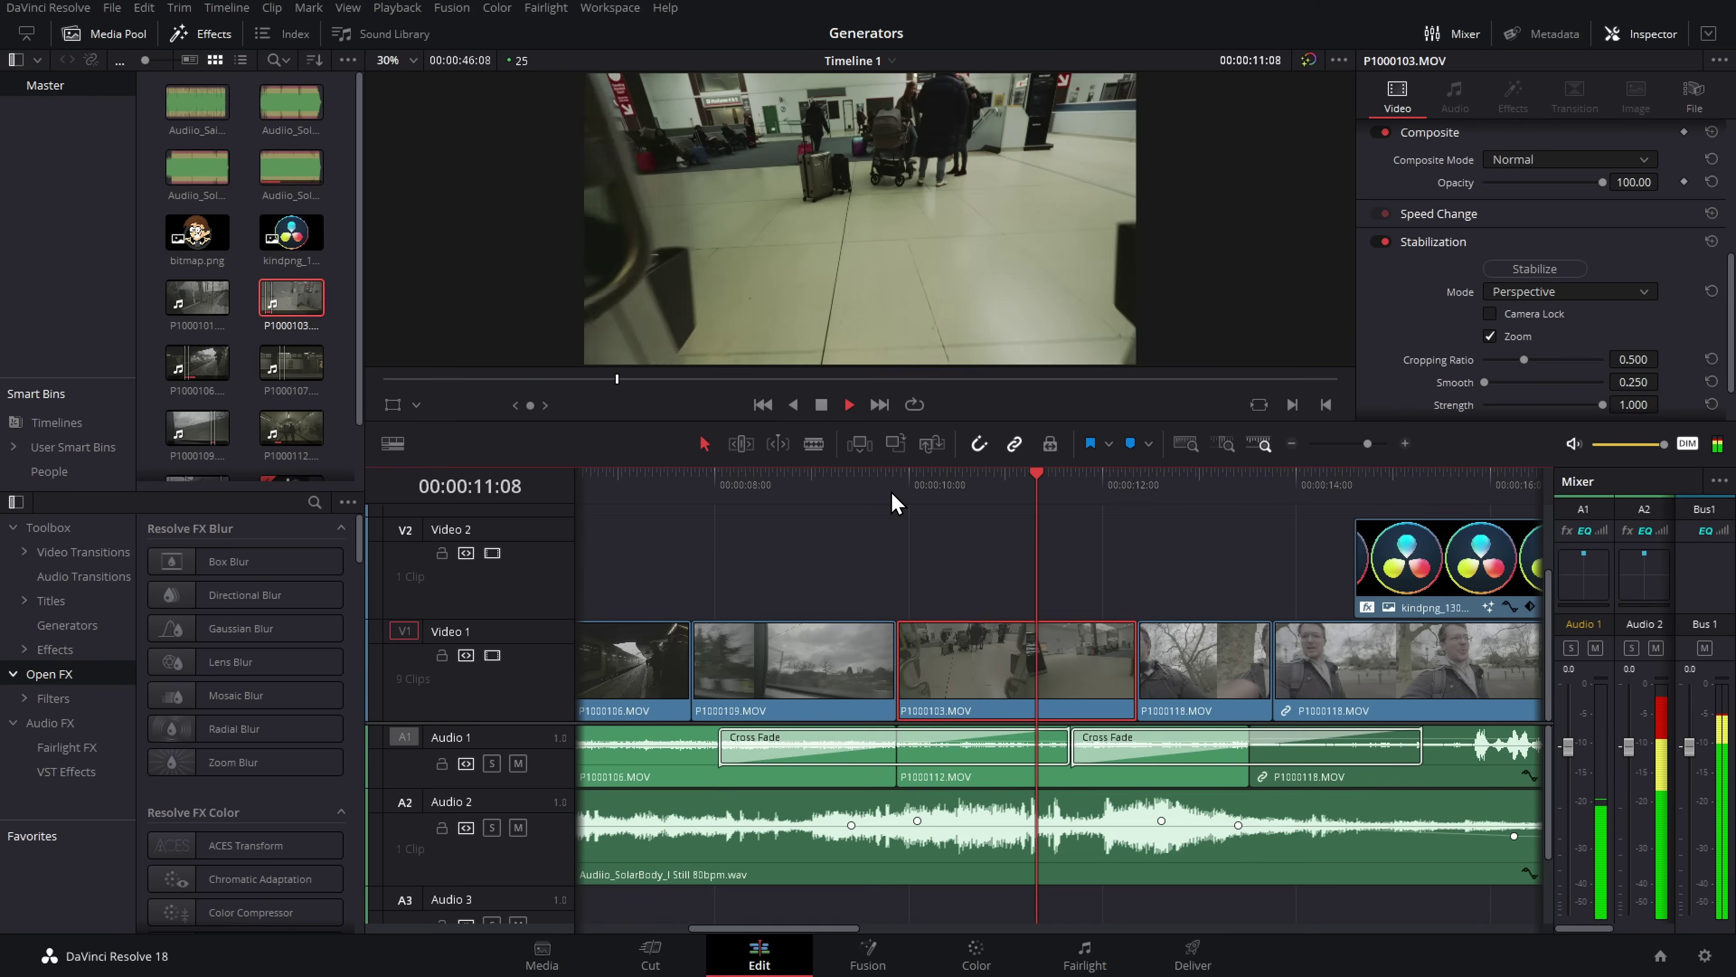